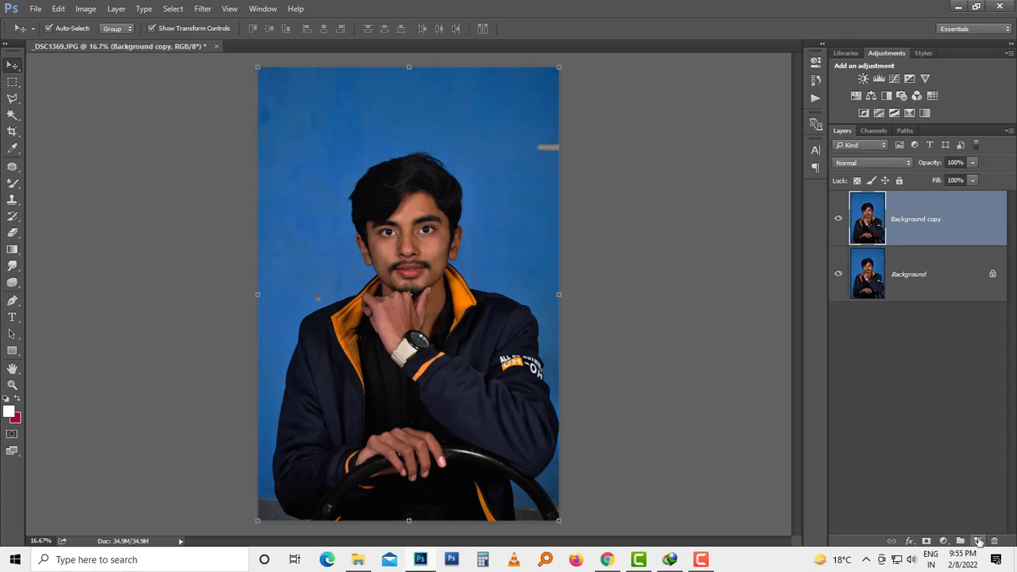
# Step: Add a Curves adjustment layer and raise the upper midtones of its RGB curve to brighten the portrait
pyautogui.scroll(4, 388, 320)
pyautogui.moveTo(429, 323); pyautogui.dragTo(429, 325)
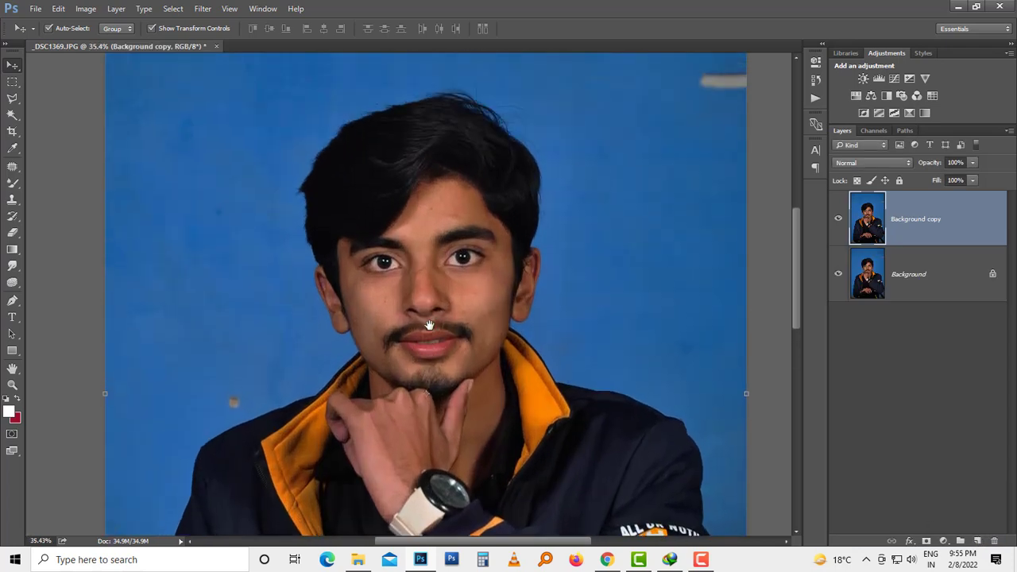
pyautogui.click(894, 79)
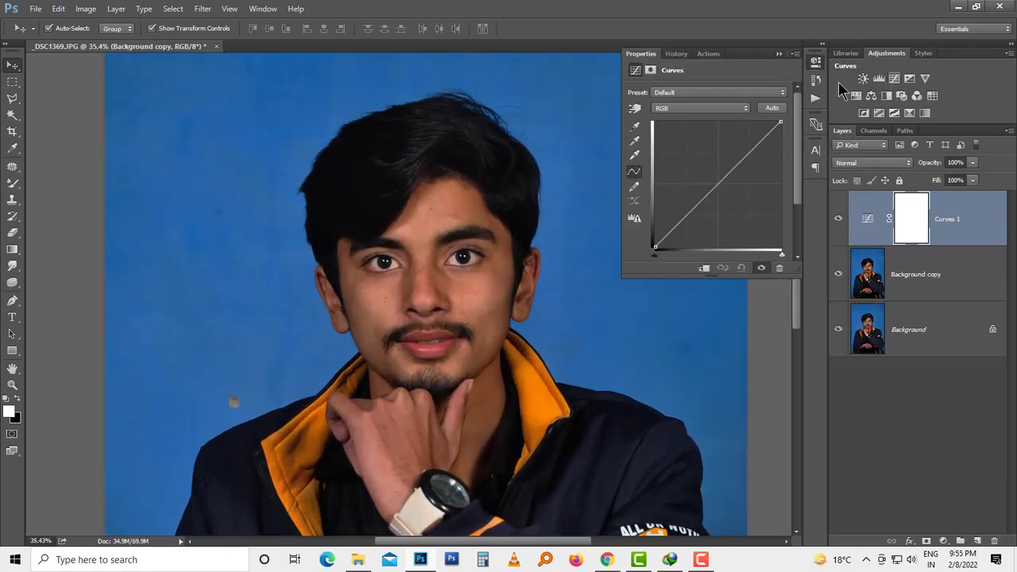
pyautogui.click(731, 156)
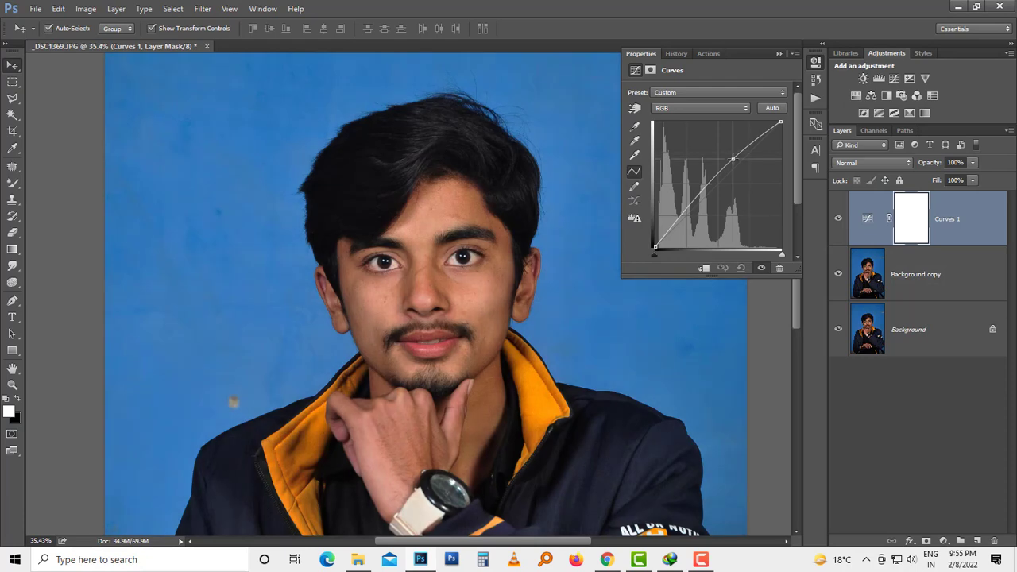
pyautogui.click(779, 54)
# Step: Merge the Curves adjustment layer with the Background copy, and duplicate the merged layer
pyautogui.keyDown('shift'); pyautogui.click(953, 275); pyautogui.keyUp('shift')
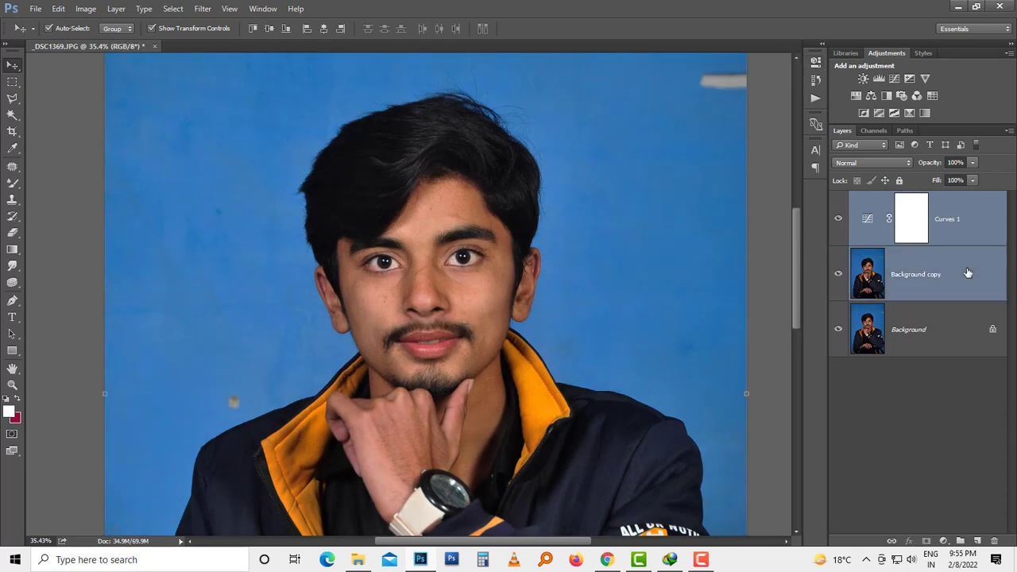
pyautogui.click(116, 9)
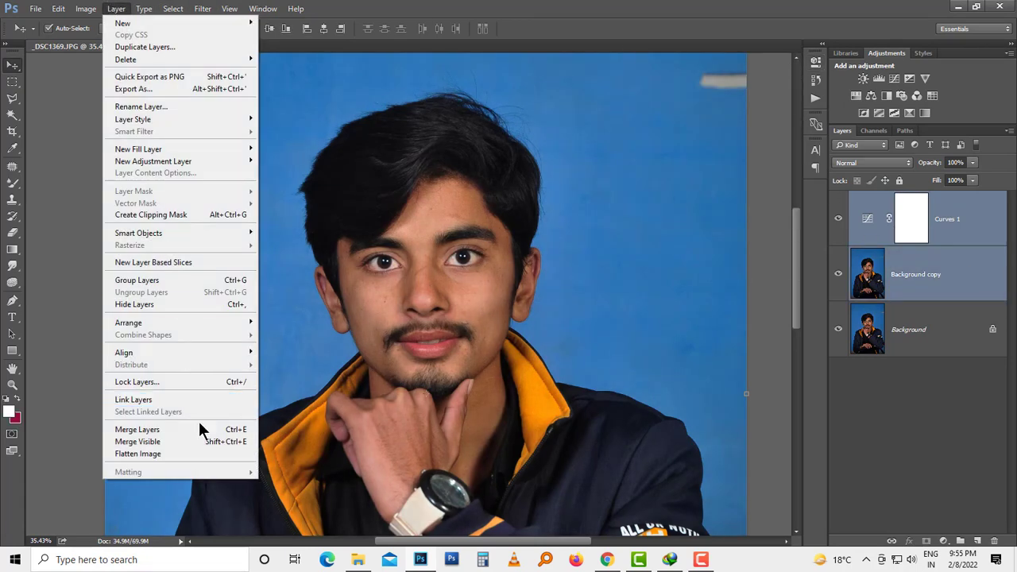
pyautogui.click(204, 429)
pyautogui.scroll(5, 454, 317)
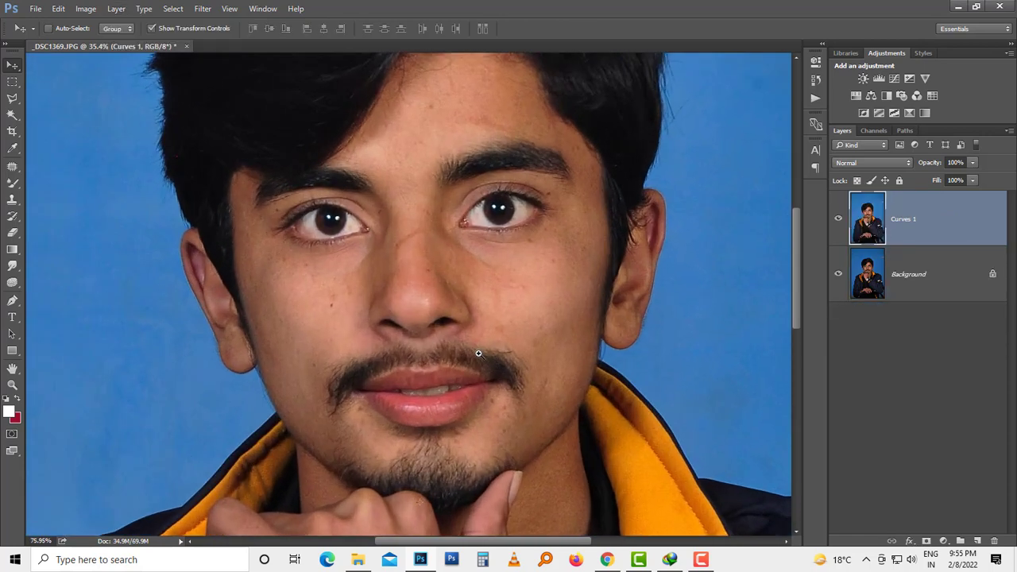
pyautogui.hotkey('ctrl', 'j')
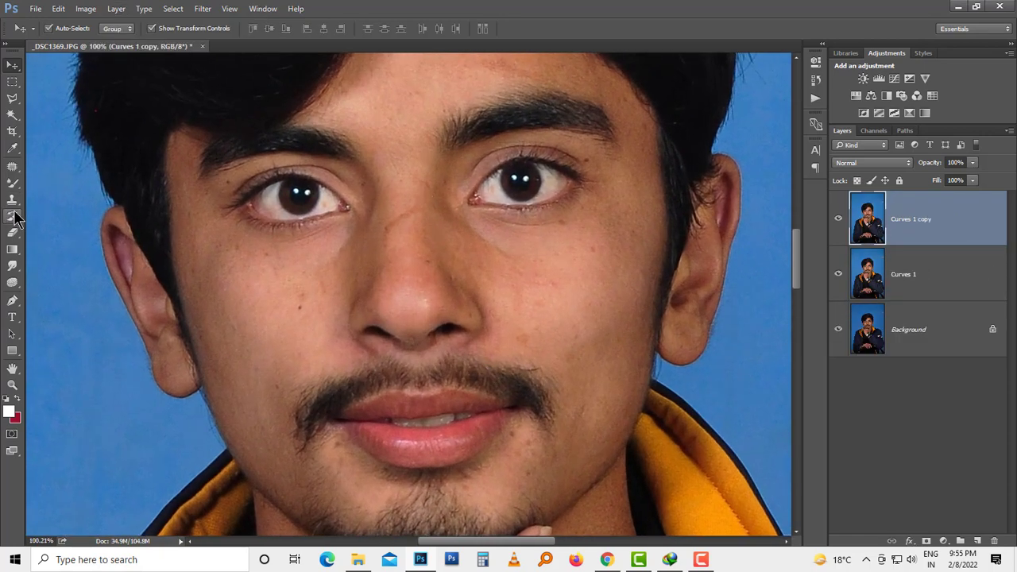
# Step: Smooth the skin on the bridge and sides of the nose with the Mixer Brush, resizing the soft brush up to 82 px
pyautogui.click(13, 183)
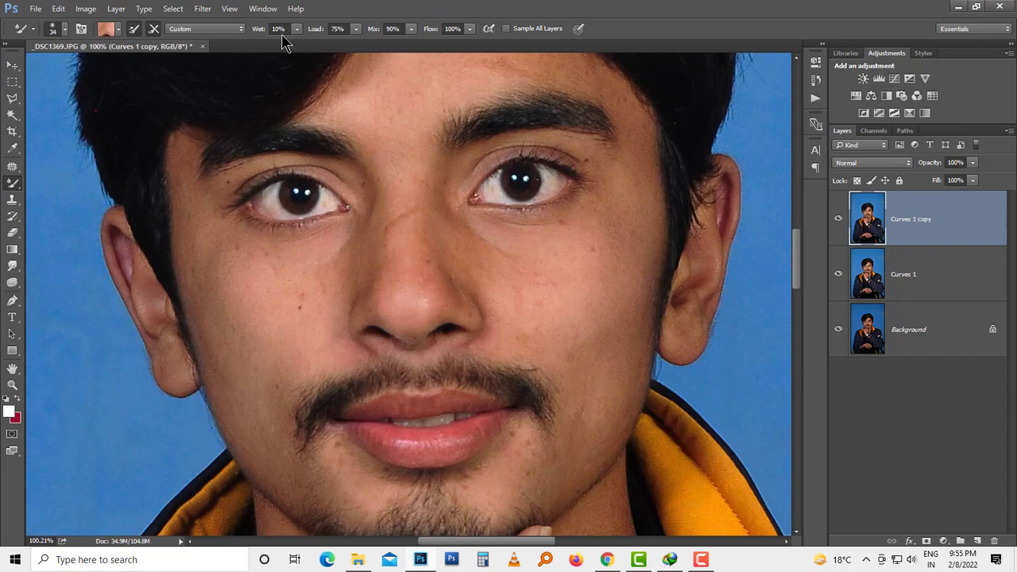
pyautogui.moveTo(561, 261); pyautogui.dragTo(579, 283)
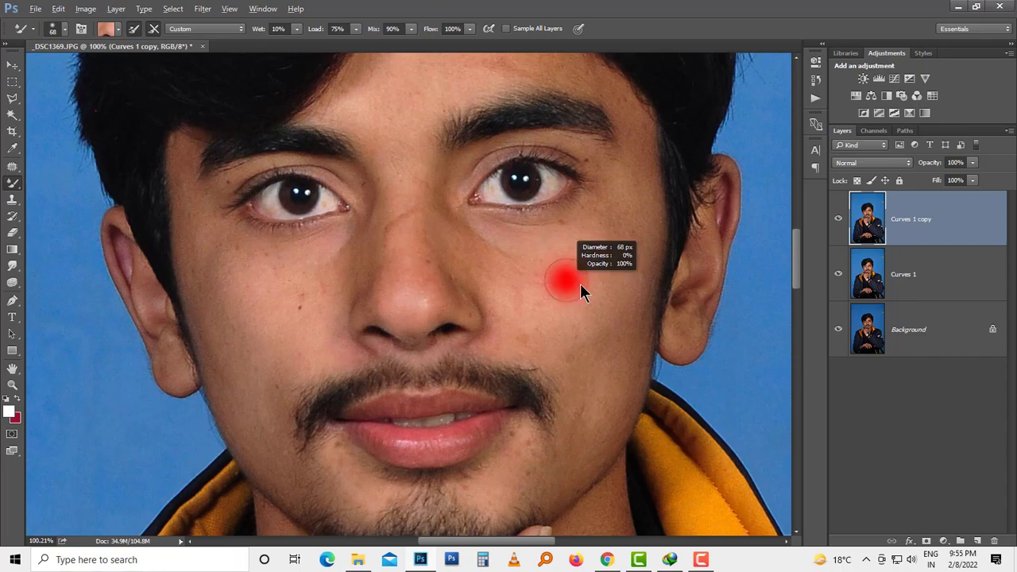
pyautogui.keyDown('alt'); pyautogui.click(410, 298); pyautogui.keyUp('alt')
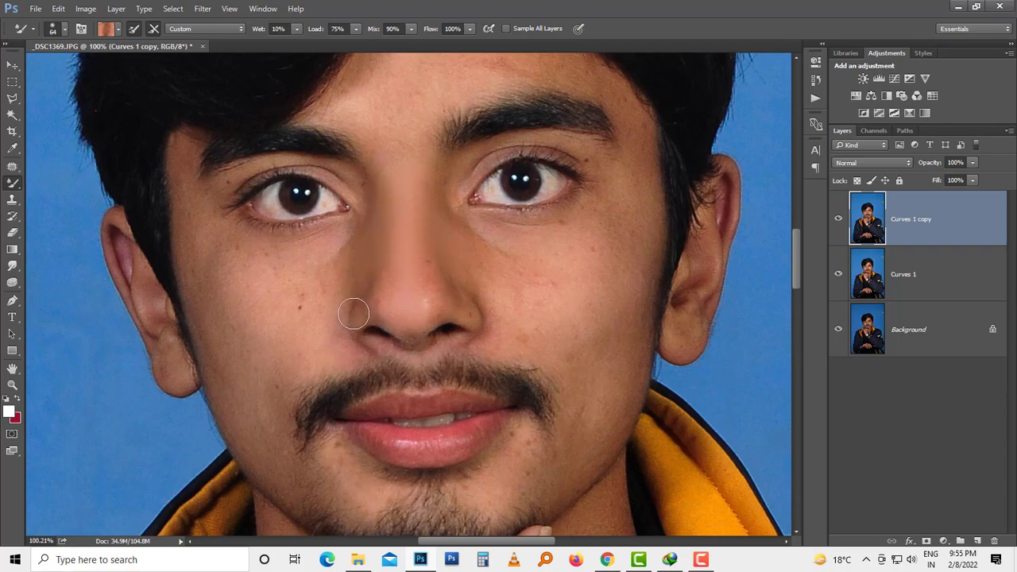
pyautogui.moveTo(382, 295); pyautogui.dragTo(383, 298)
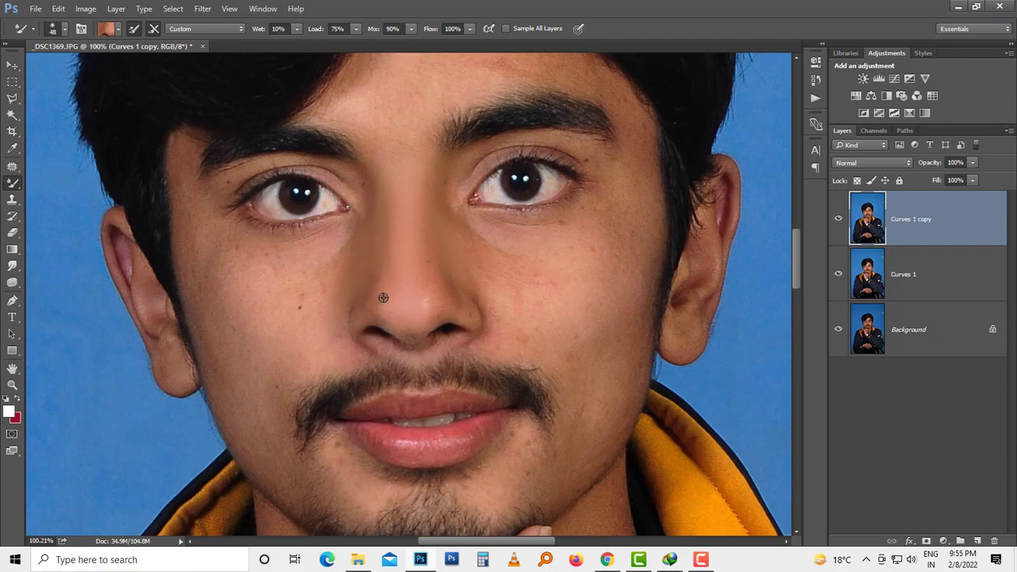
pyautogui.keyDown('alt'); pyautogui.click(439, 304); pyautogui.keyUp('alt')
pyautogui.keyDown('alt'); pyautogui.click(403, 291); pyautogui.keyUp('alt')
pyautogui.keyDown('alt'); pyautogui.rightClick(434, 248); pyautogui.keyUp('alt')
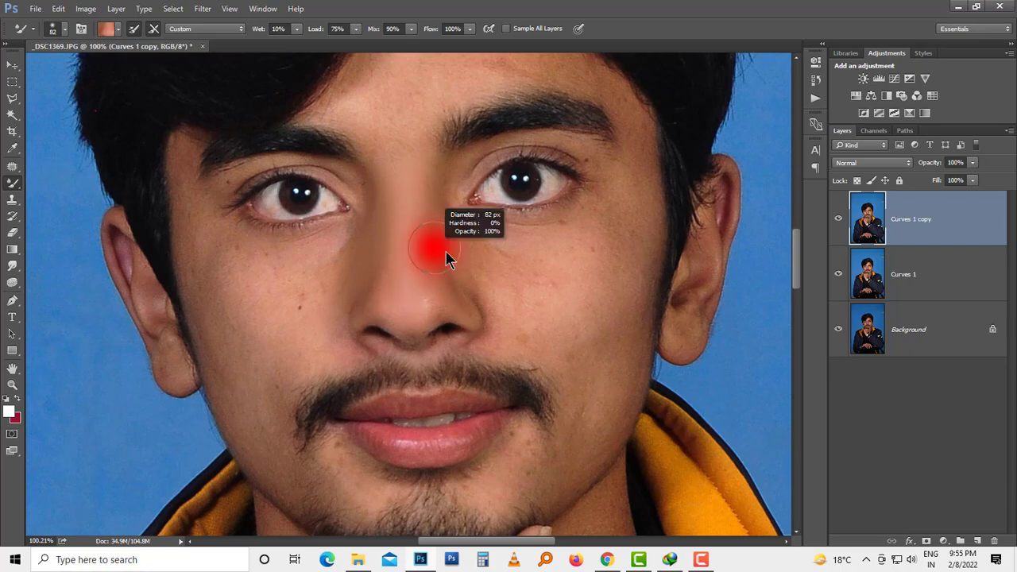
pyautogui.keyDown('alt'); pyautogui.click(415, 299); pyautogui.keyUp('alt')
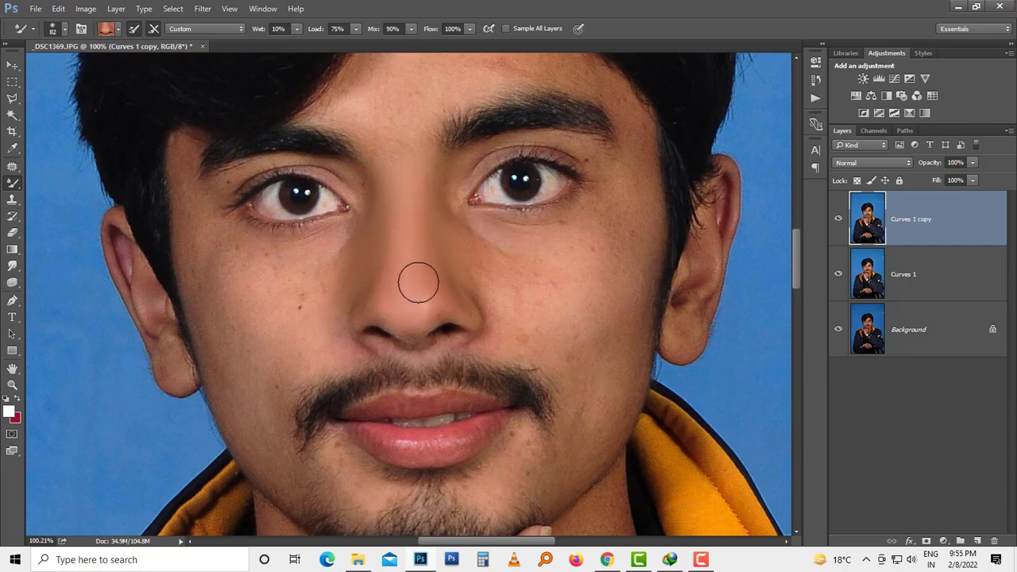
# Step: Blend the skin below and beside the eye on the image's right cheek with a 106 px Mixer Brush
pyautogui.keyDown('alt'); pyautogui.rightClick(556, 275); pyautogui.keyUp('alt')
pyautogui.moveTo(472, 236)
pyautogui.mouseDown()
pyautogui.moveTo(544, 252)
pyautogui.moveTo(603, 224)
pyautogui.moveTo(628, 178)
pyautogui.mouseUp()
pyautogui.keyDown('alt'); pyautogui.click(610, 201); pyautogui.keyUp('alt')
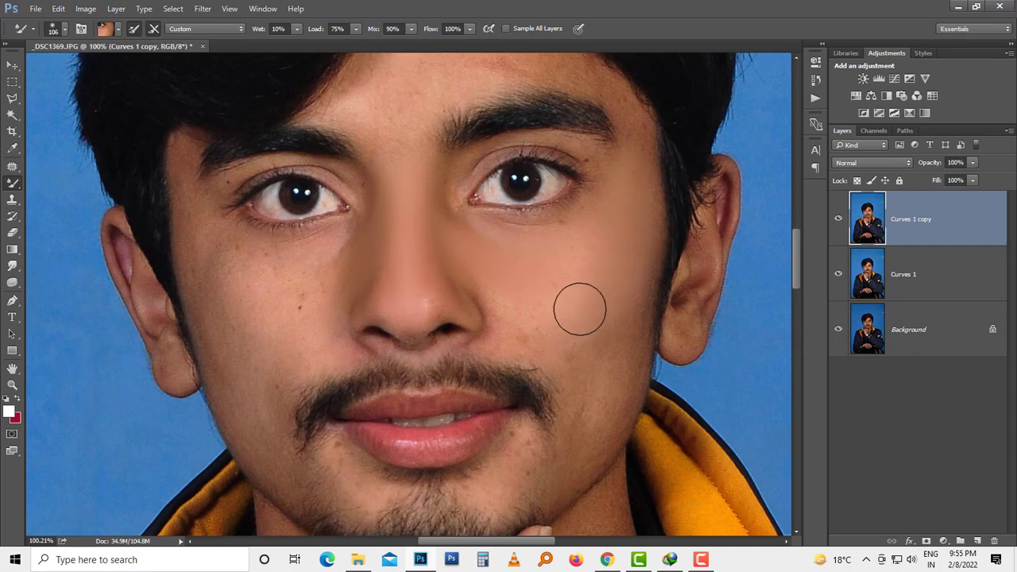
pyautogui.keyDown('alt'); pyautogui.click(536, 322); pyautogui.keyUp('alt')
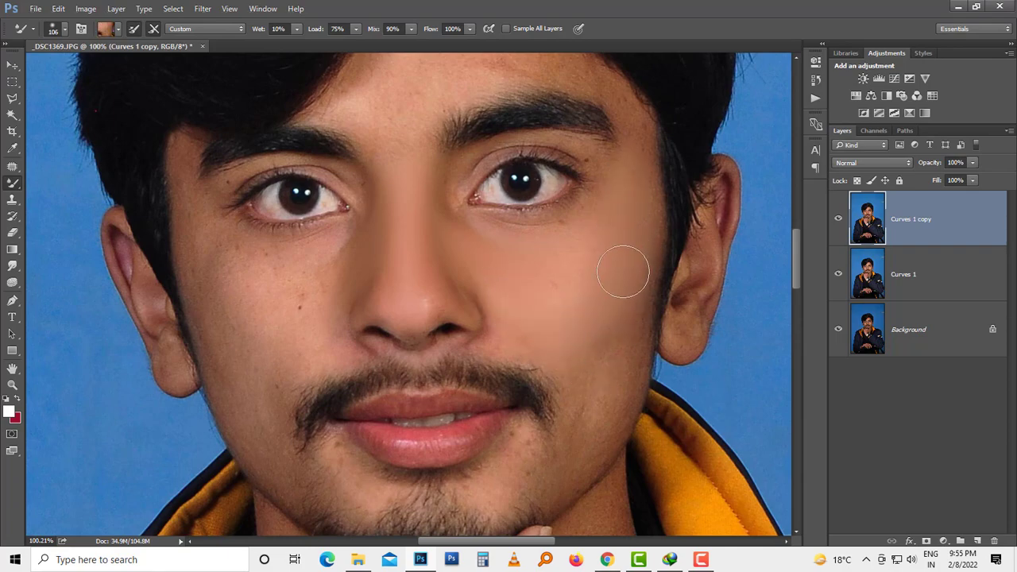
# Step: Smooth the lower cheek and jaw on the image's right side with an 80 px Mixer Brush
pyautogui.keyDown('alt'); pyautogui.rightClick(587, 364); pyautogui.keyUp('alt')
pyautogui.keyDown('alt'); pyautogui.click(603, 397); pyautogui.keyUp('alt')
pyautogui.moveTo(605, 398)
pyautogui.mouseDown()
pyautogui.moveTo(625, 303)
pyautogui.moveTo(596, 432)
pyautogui.moveTo(568, 458)
pyautogui.moveTo(524, 475)
pyautogui.moveTo(529, 439)
pyautogui.moveTo(521, 442)
pyautogui.moveTo(507, 492)
pyautogui.moveTo(533, 491)
pyautogui.moveTo(580, 441)
pyautogui.moveTo(621, 314)
pyautogui.mouseUp()
pyautogui.keyDown('alt'); pyautogui.click(611, 344); pyautogui.keyUp('alt')
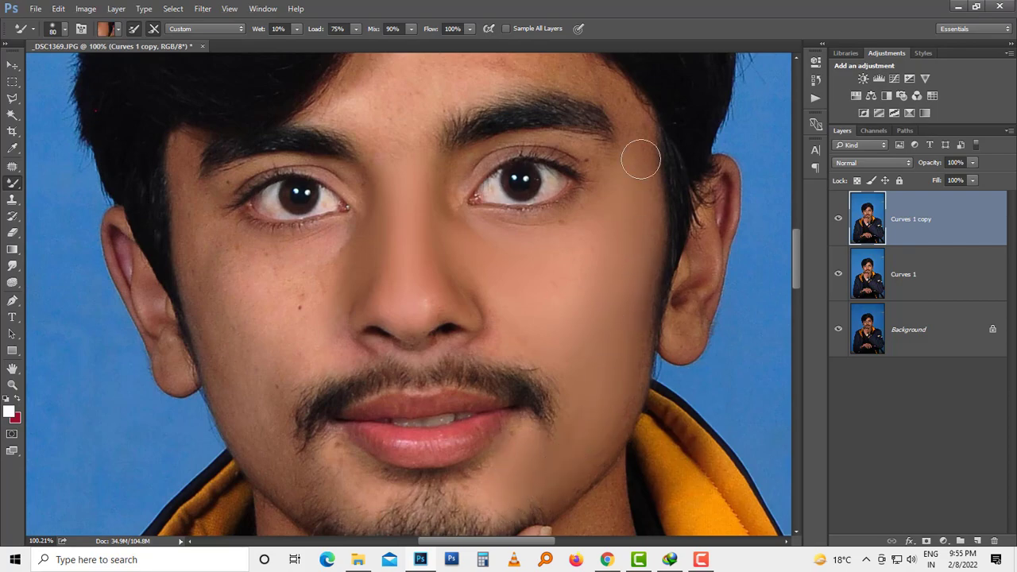
# Step: Smooth the skin on the image's left cheek with the Mixer Brush, and switch to a full canvas view without panels
pyautogui.moveTo(518, 276); pyautogui.dragTo(713, 290)
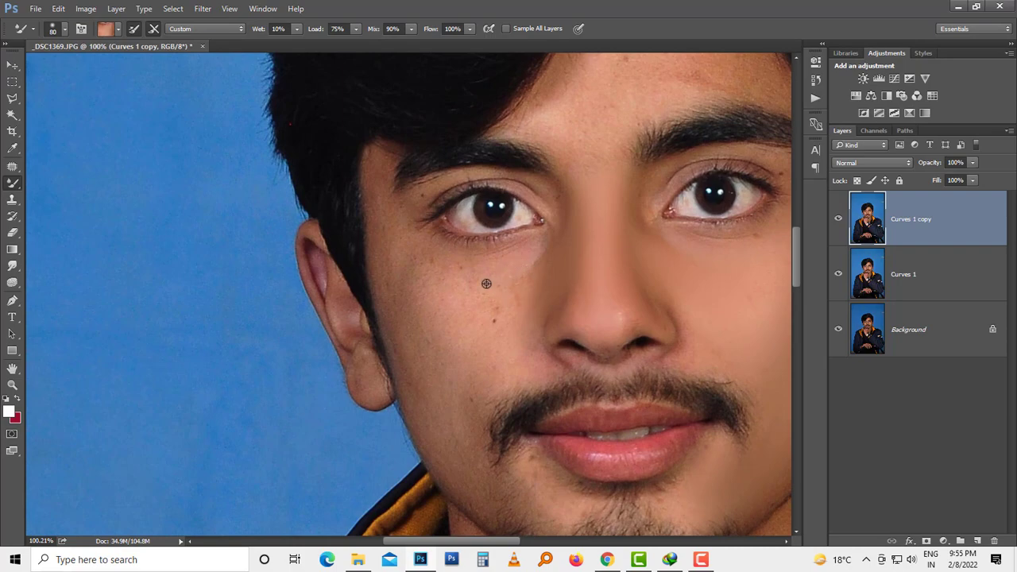
pyautogui.keyDown('alt'); pyautogui.click(486, 284); pyautogui.keyUp('alt')
pyautogui.moveTo(494, 293)
pyautogui.mouseDown()
pyautogui.moveTo(527, 278)
pyautogui.moveTo(488, 347)
pyautogui.moveTo(456, 294)
pyautogui.moveTo(409, 261)
pyautogui.moveTo(465, 275)
pyautogui.moveTo(374, 204)
pyautogui.moveTo(357, 147)
pyautogui.moveTo(399, 319)
pyautogui.mouseUp()
pyautogui.keyDown('alt'); pyautogui.click(415, 268); pyautogui.keyUp('alt')
pyautogui.press('f')
pyautogui.press('Tab')
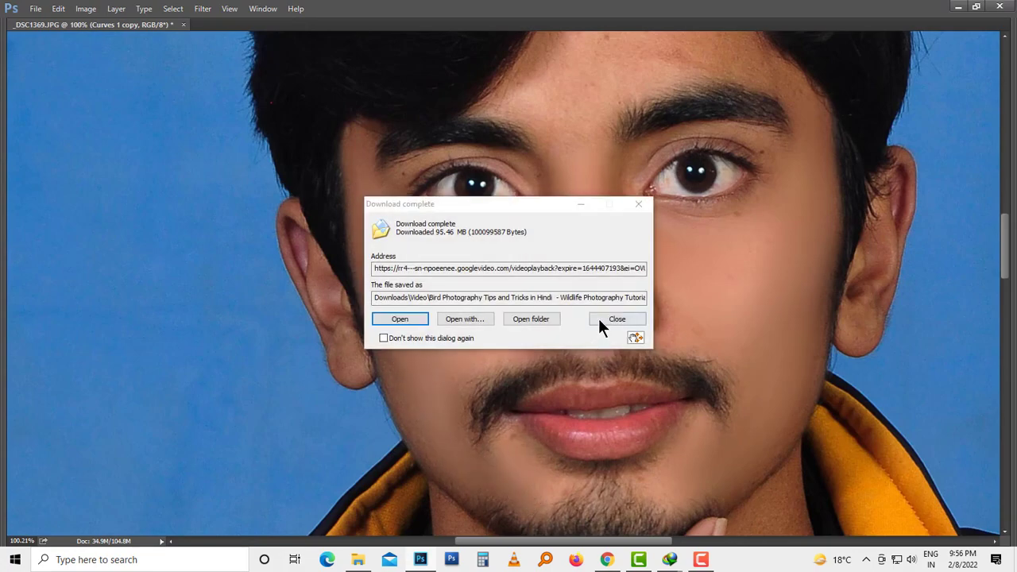
pyautogui.click(599, 320)
# Step: Blend the remaining blemishes on the image's left jaw, around the mouth and under both eyes
pyautogui.moveTo(481, 318); pyautogui.dragTo(470, 254)
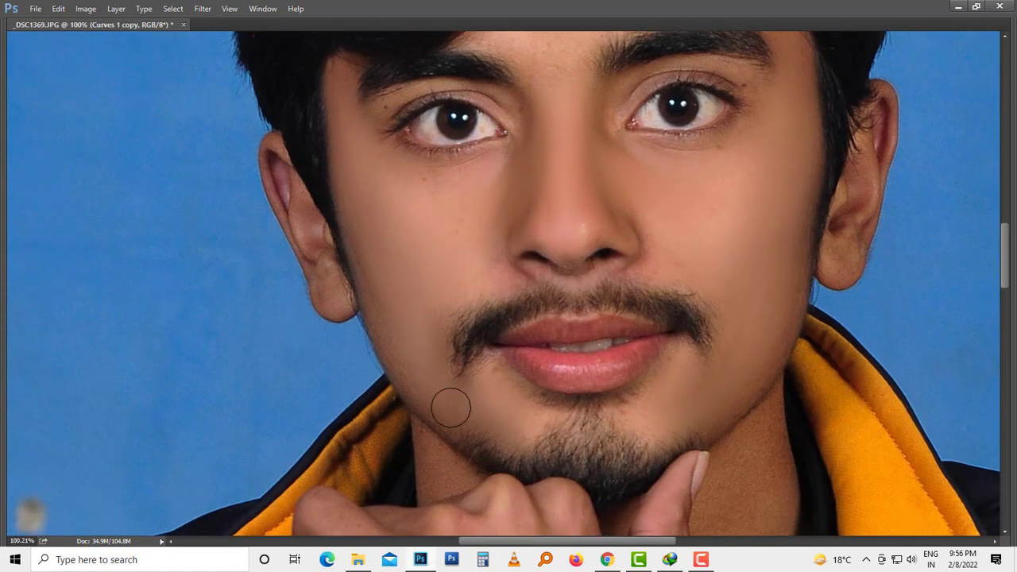
pyautogui.moveTo(472, 240); pyautogui.dragTo(465, 349)
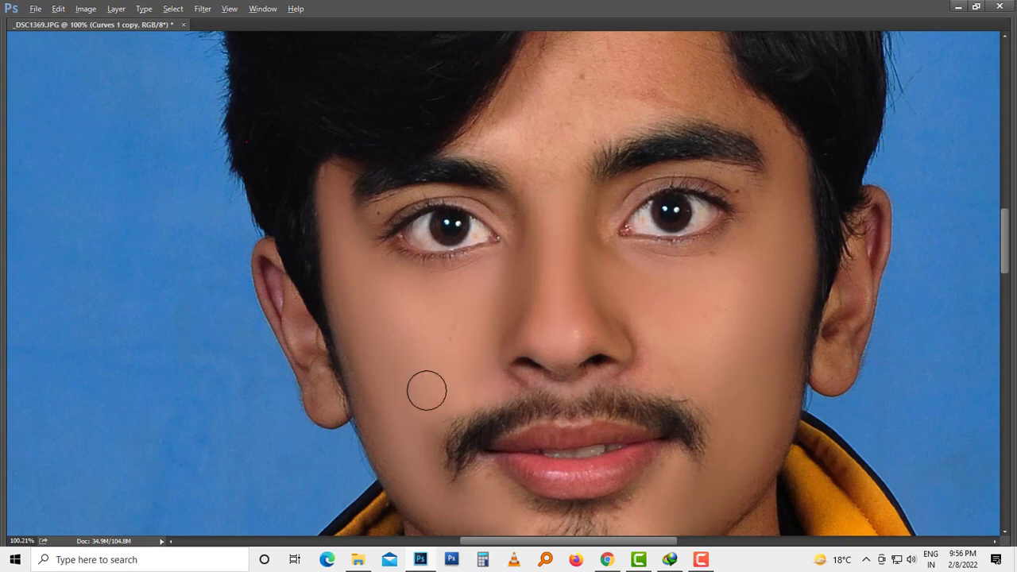
pyautogui.moveTo(493, 225); pyautogui.dragTo(414, 245)
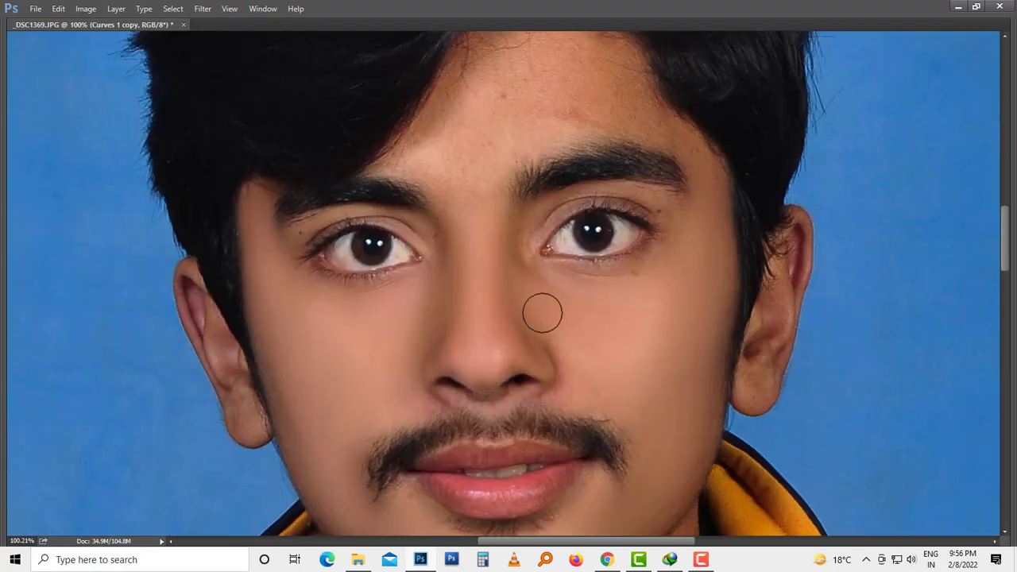
pyautogui.moveTo(540, 311); pyautogui.dragTo(490, 302)
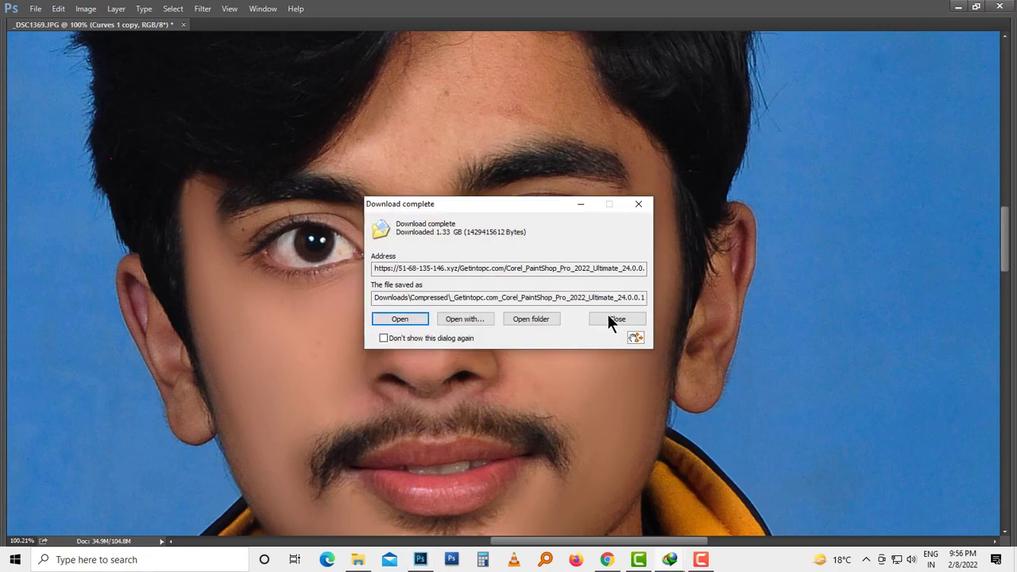
pyautogui.click(608, 314)
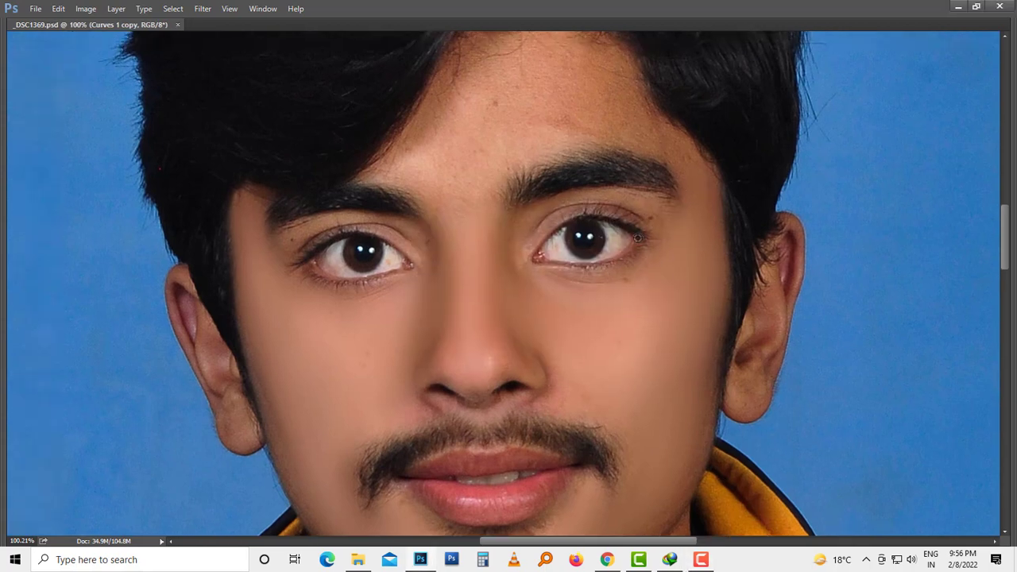
# Step: Smooth the forehead skin between the eyebrows and the hairline with the Mixer Brush
pyautogui.keyDown('alt'); pyautogui.click(489, 170); pyautogui.keyUp('alt')
pyautogui.moveTo(476, 173)
pyautogui.mouseDown()
pyautogui.moveTo(458, 182)
pyautogui.moveTo(421, 162)
pyautogui.moveTo(472, 129)
pyautogui.moveTo(493, 151)
pyautogui.moveTo(558, 122)
pyautogui.mouseUp()
pyautogui.keyDown('alt'); pyautogui.click(503, 117); pyautogui.keyUp('alt')
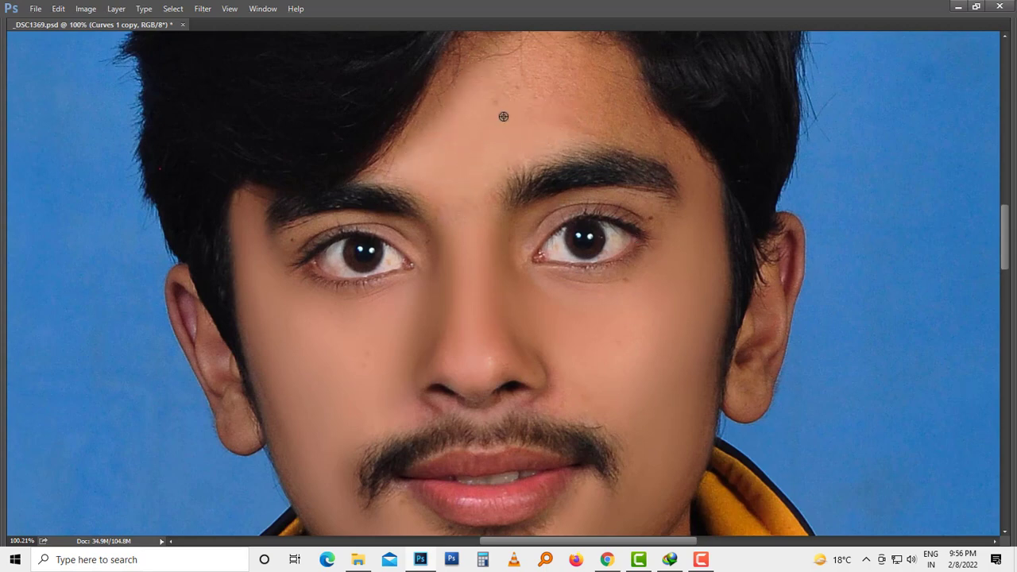
pyautogui.moveTo(521, 82)
pyautogui.mouseDown()
pyautogui.moveTo(538, 63)
pyautogui.moveTo(530, 95)
pyautogui.moveTo(541, 114)
pyautogui.moveTo(596, 108)
pyautogui.moveTo(669, 149)
pyautogui.moveTo(701, 206)
pyautogui.moveTo(667, 166)
pyautogui.moveTo(667, 270)
pyautogui.mouseUp()
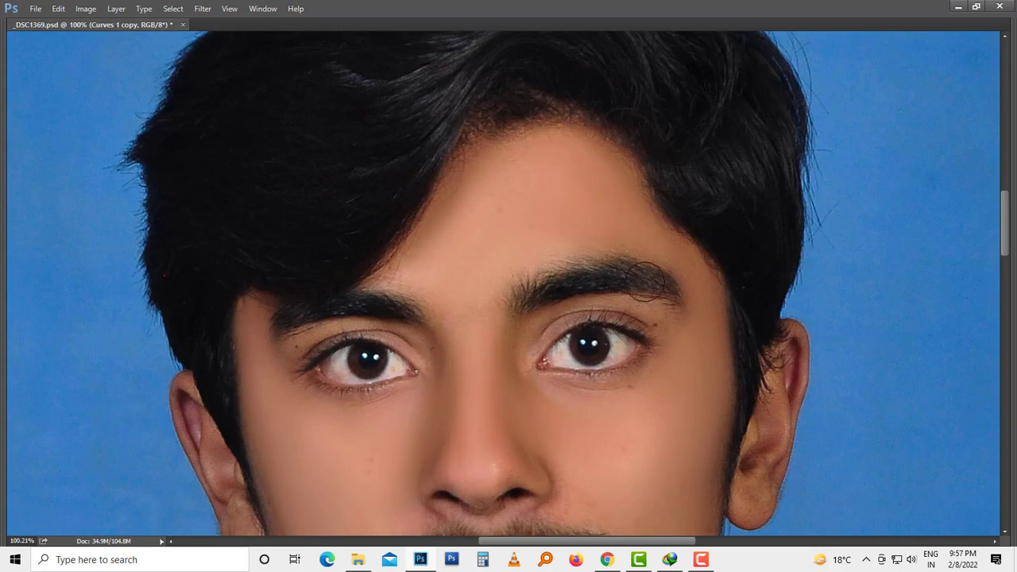
# Step: Reduce the Mixer Brush size, touch up the tip of the nose and undo the last stroke
pyautogui.moveTo(436, 286); pyautogui.dragTo(474, 127)
pyautogui.scroll(-1, 474, 127)
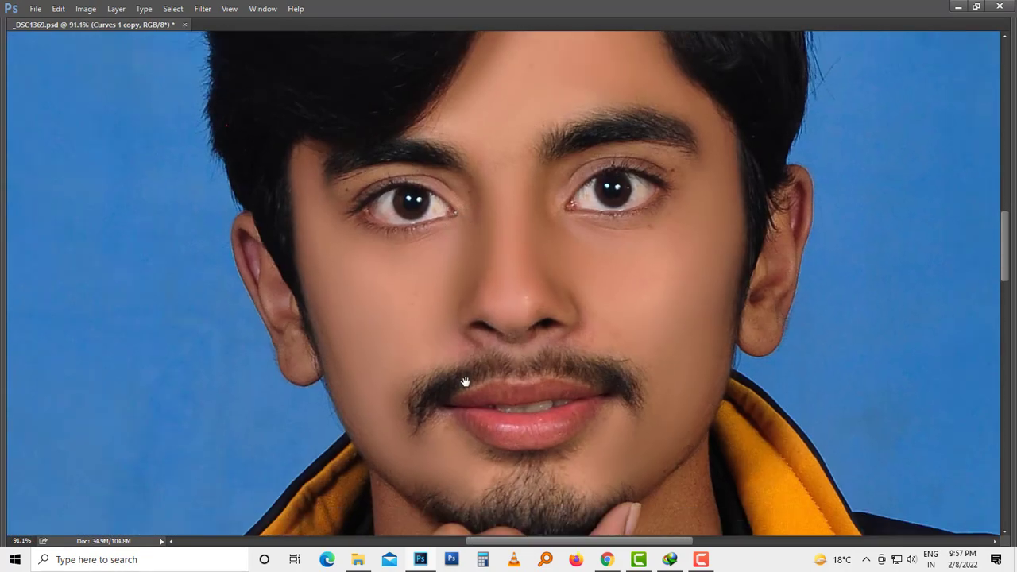
pyautogui.moveTo(466, 381); pyautogui.dragTo(343, 297)
pyautogui.moveTo(470, 180); pyautogui.dragTo(462, 181)
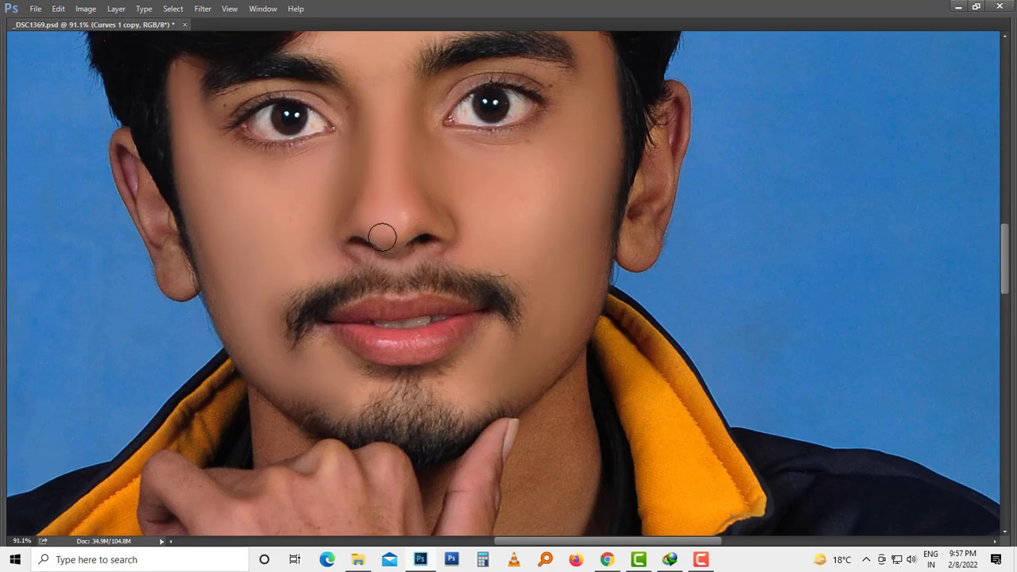
pyautogui.hotkey('ctrl', 'z')
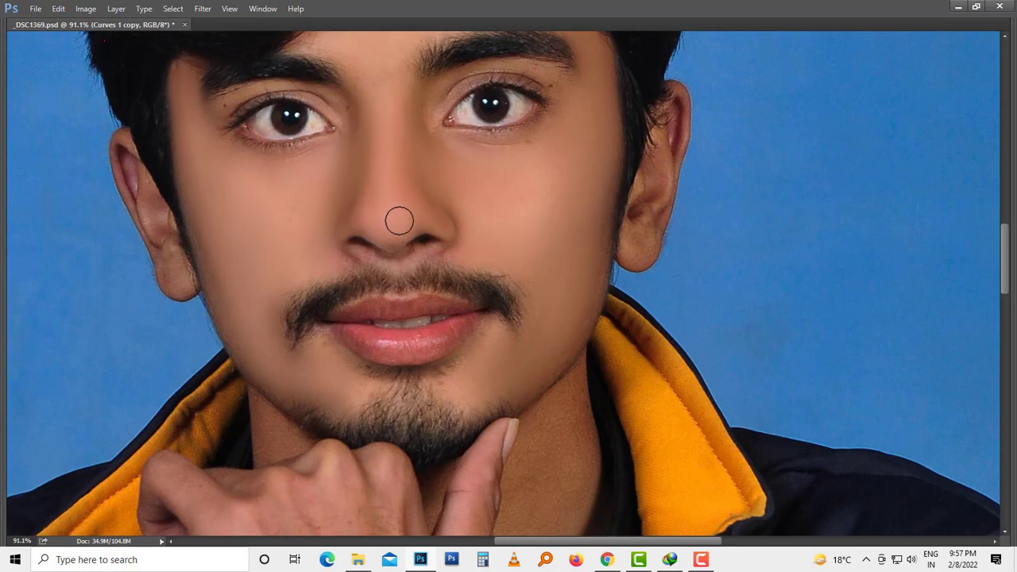
# Step: Smooth the skin on the neck and on the back of the hand under the chin with the Mixer Brush
pyautogui.moveTo(525, 287); pyautogui.dragTo(509, 202)
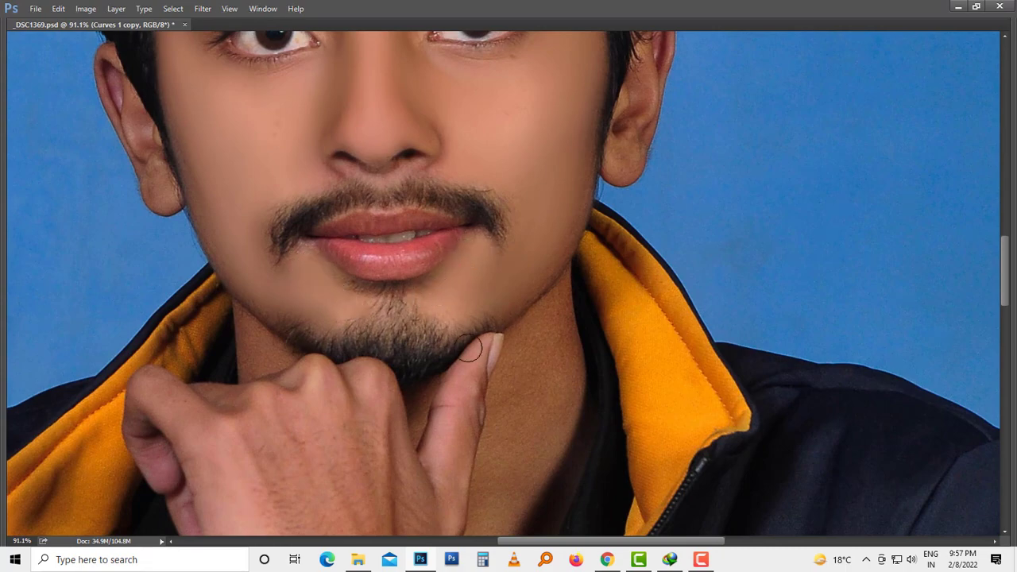
pyautogui.moveTo(544, 342)
pyautogui.mouseDown()
pyautogui.moveTo(539, 402)
pyautogui.moveTo(554, 316)
pyautogui.moveTo(559, 415)
pyautogui.moveTo(547, 324)
pyautogui.moveTo(510, 344)
pyautogui.moveTo(489, 490)
pyautogui.moveTo(509, 478)
pyautogui.moveTo(553, 335)
pyautogui.moveTo(563, 353)
pyautogui.moveTo(489, 530)
pyautogui.moveTo(531, 405)
pyautogui.mouseUp()
pyautogui.keyDown('alt'); pyautogui.click(536, 388); pyautogui.keyUp('alt')
pyautogui.moveTo(249, 343)
pyautogui.mouseDown()
pyautogui.moveTo(254, 352)
pyautogui.moveTo(328, 175)
pyautogui.mouseUp()
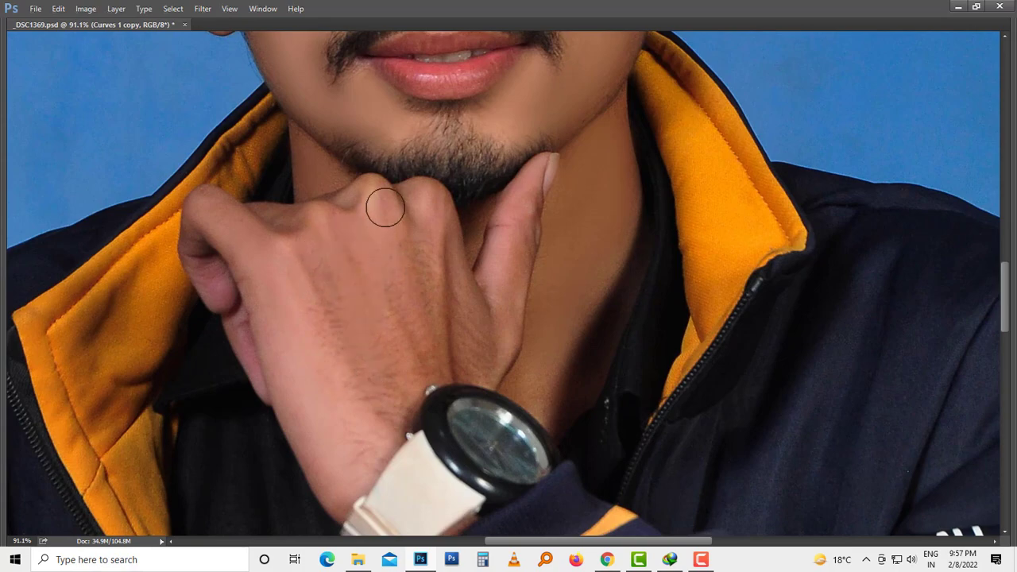
pyautogui.moveTo(422, 233); pyautogui.dragTo(431, 288)
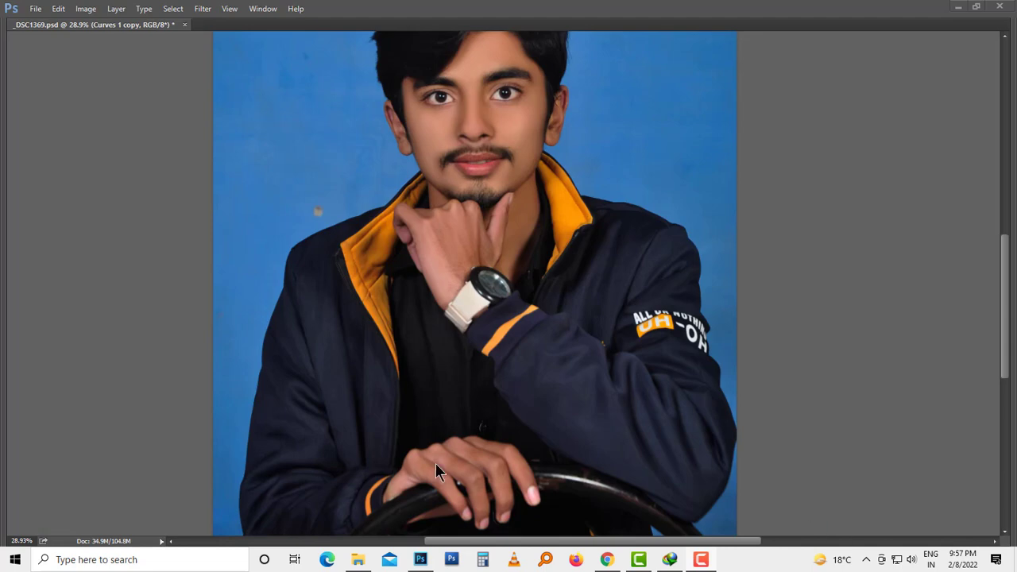
# Step: Smooth the skin on the fingers of the hand resting on the steering wheel, and restore the standard workspace view
pyautogui.scroll(4, 435, 463)
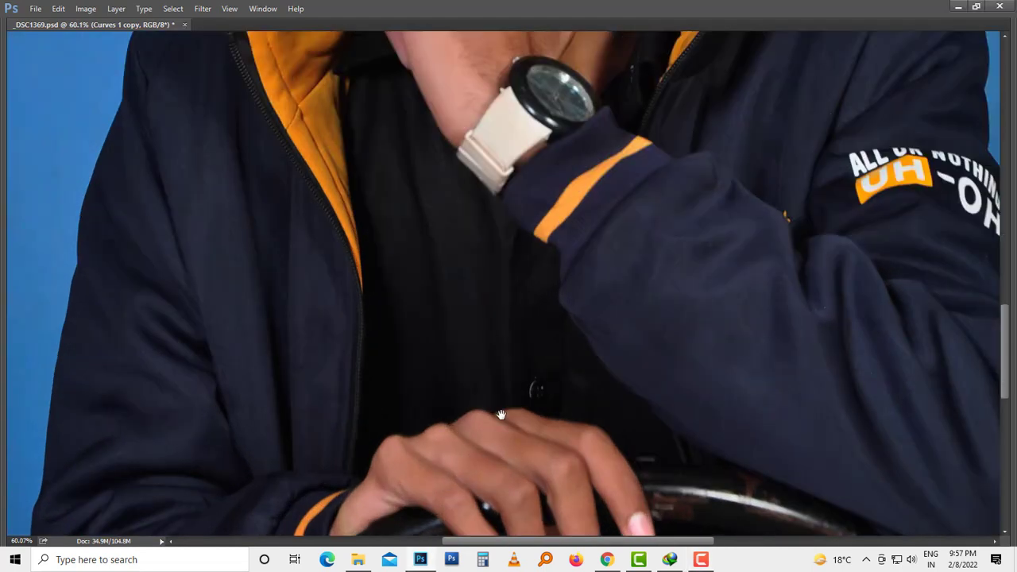
pyautogui.moveTo(482, 315); pyautogui.dragTo(461, 242)
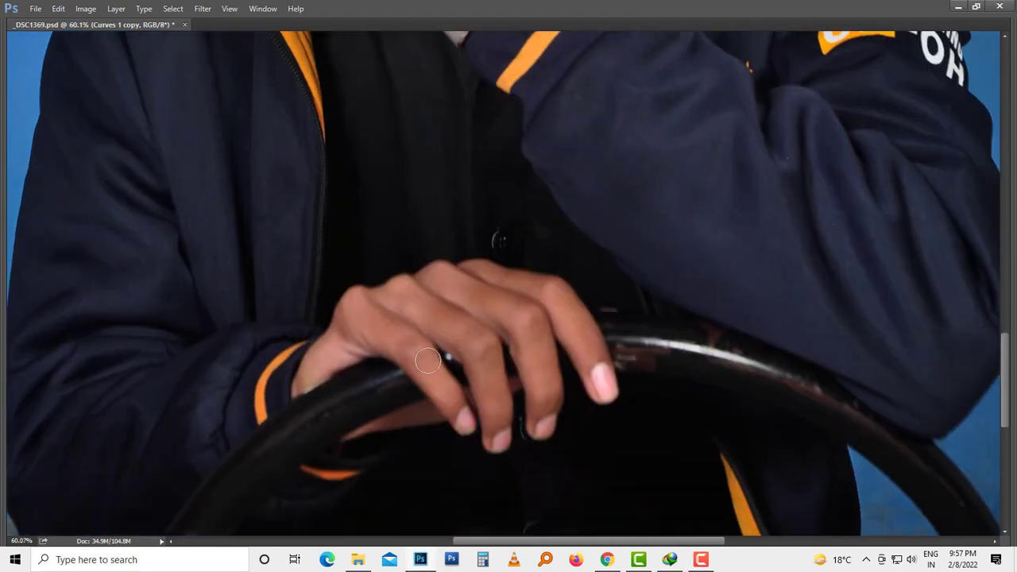
pyautogui.click(596, 318)
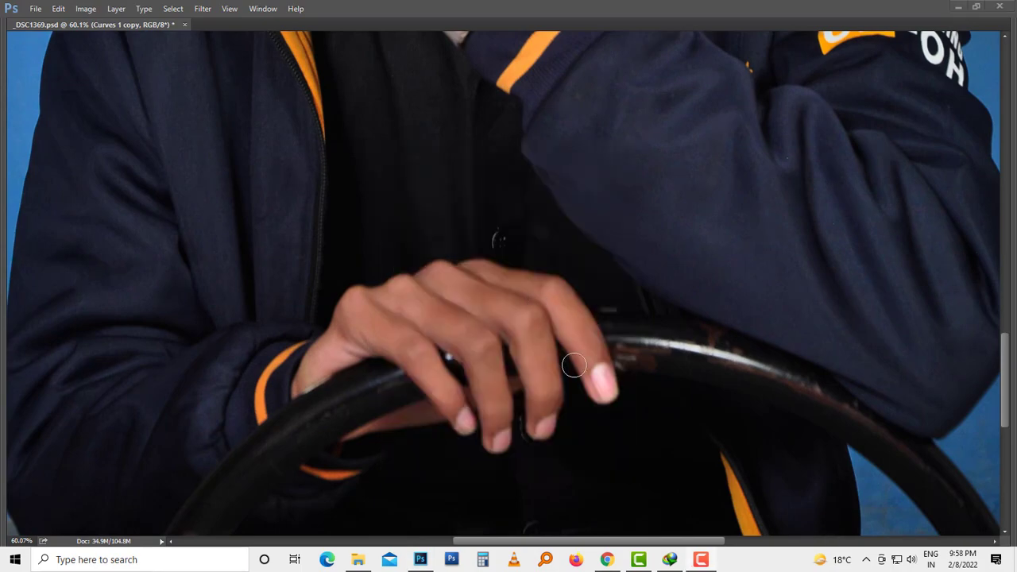
pyautogui.click(576, 322)
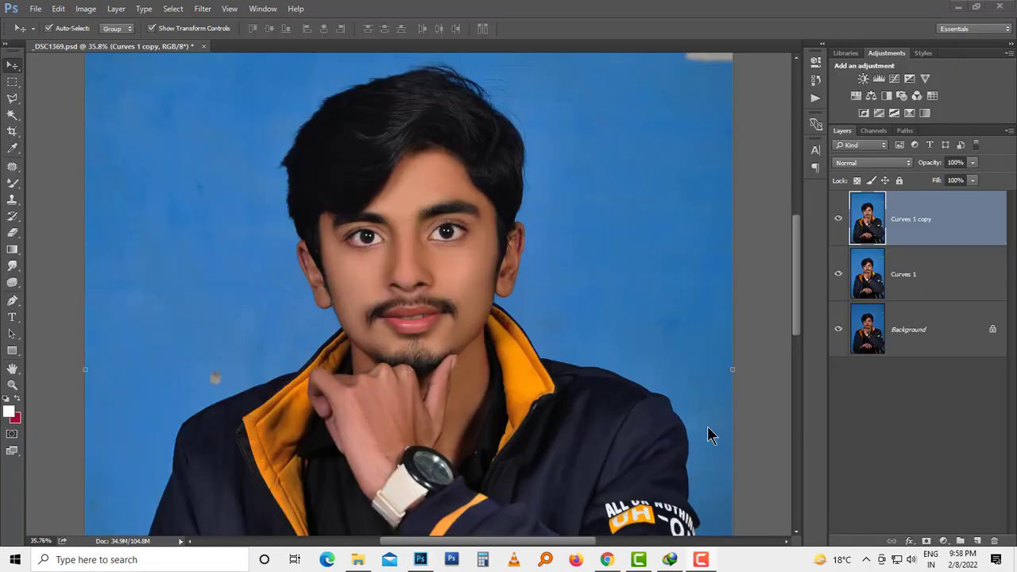
pyautogui.scroll(4, 434, 224)
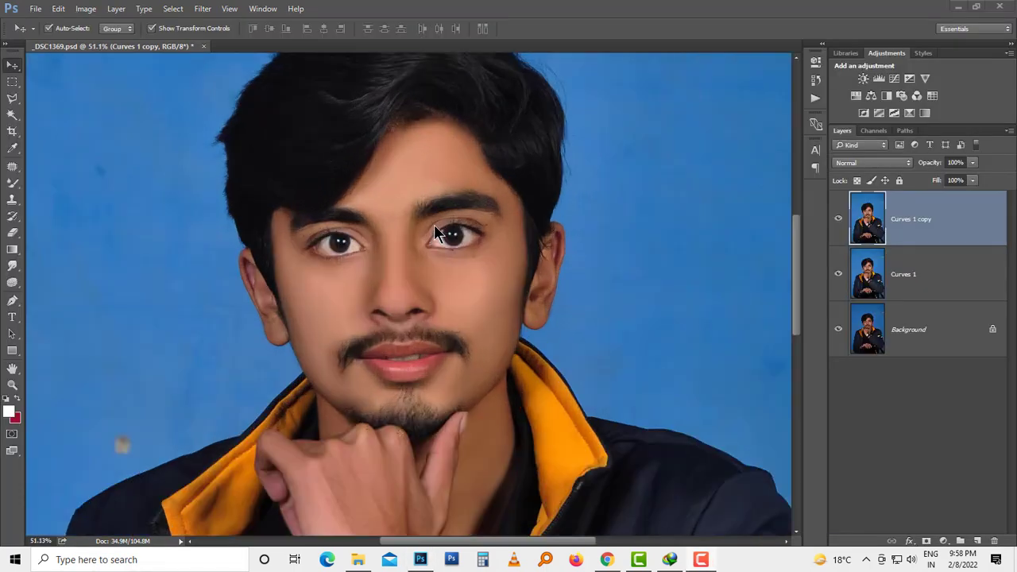
# Step: Toggle the Curves 1 copy layer's visibility to compare the skin retouching, and merge it with the Curves 1 layer
pyautogui.click(838, 220)
pyautogui.click(839, 220)
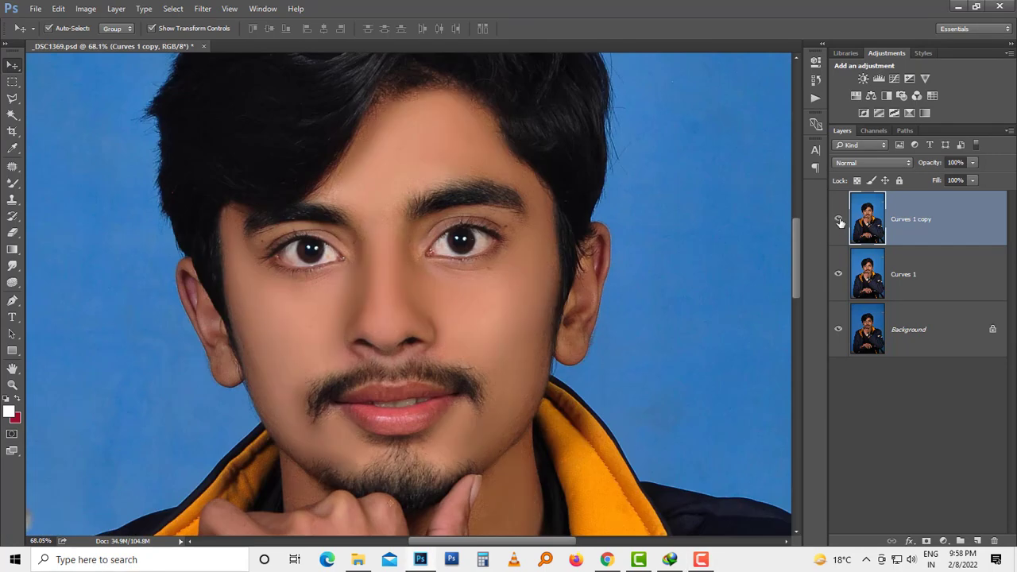
pyautogui.click(839, 220)
pyautogui.click(839, 220)
pyautogui.keyDown('shift'); pyautogui.click(925, 278); pyautogui.keyUp('shift')
pyautogui.hotkey('ctrl', 'e')
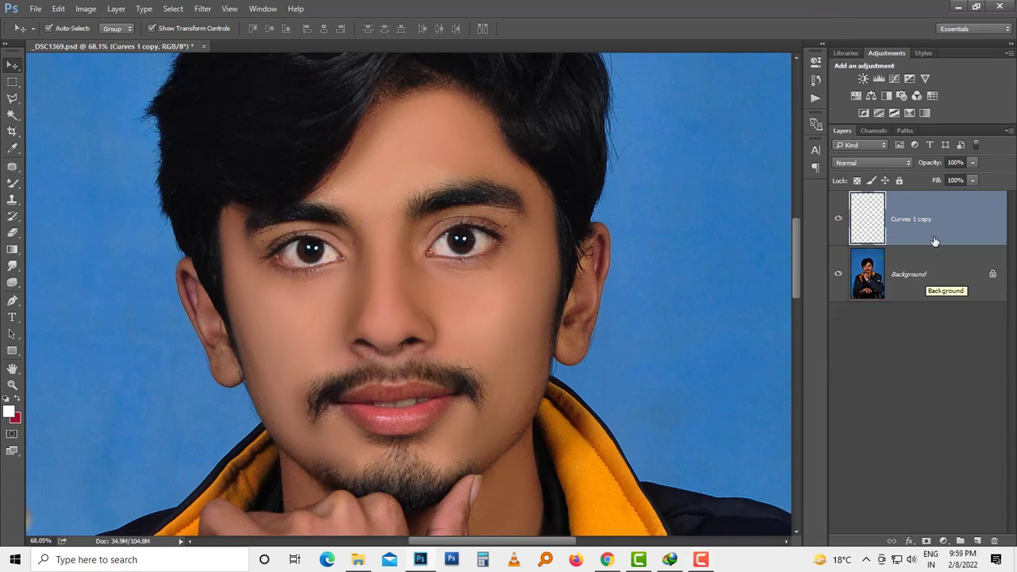
# Step: Add a Curves adjustment layer that slightly brightens the upper midtones, and merge it with the Curves 1 copy layer
pyautogui.click(894, 78)
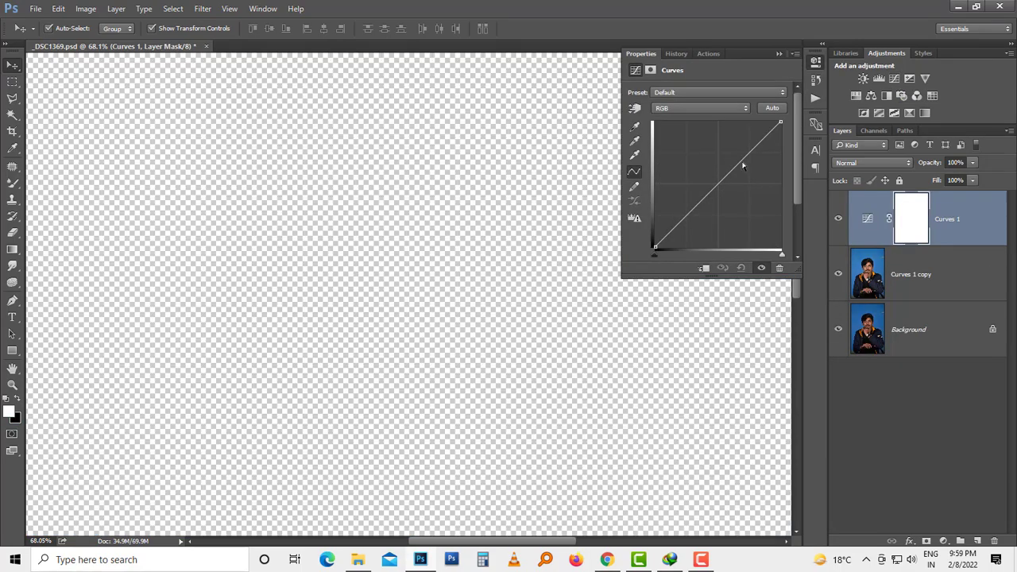
pyautogui.moveTo(743, 162); pyautogui.dragTo(740, 158)
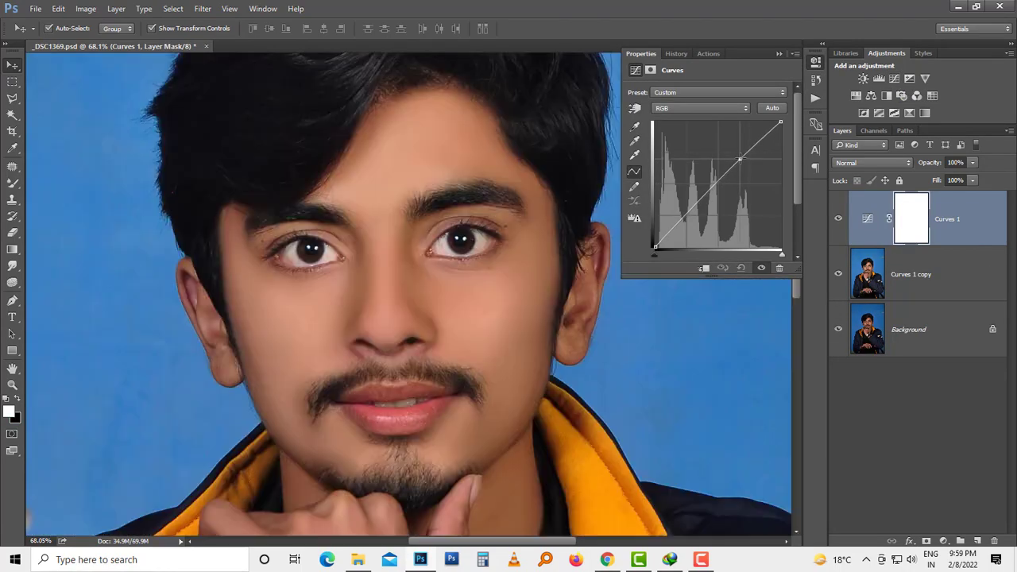
pyautogui.click(778, 53)
pyautogui.keyDown('shift'); pyautogui.click(931, 271); pyautogui.keyUp('shift')
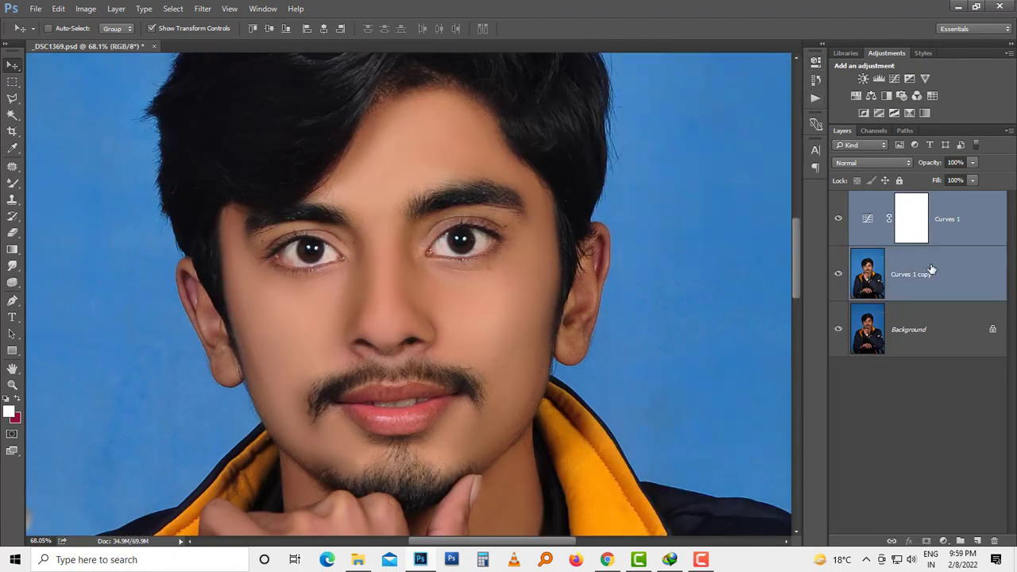
pyautogui.hotkey('ctrl', 'e')
# Step: Start the Camera Raw filter on the merged portrait layer and set Temperature to -9, Exposure to +0.15 and Highlights to -8
pyautogui.scroll(-5, 477, 286)
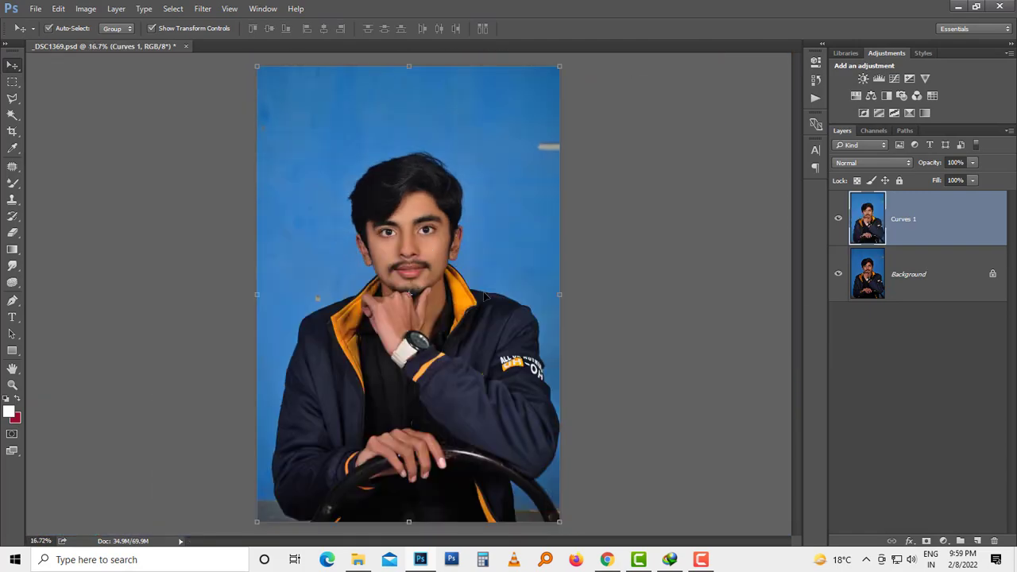
pyautogui.press('ctrl')
pyautogui.scroll(-1, 486, 295)
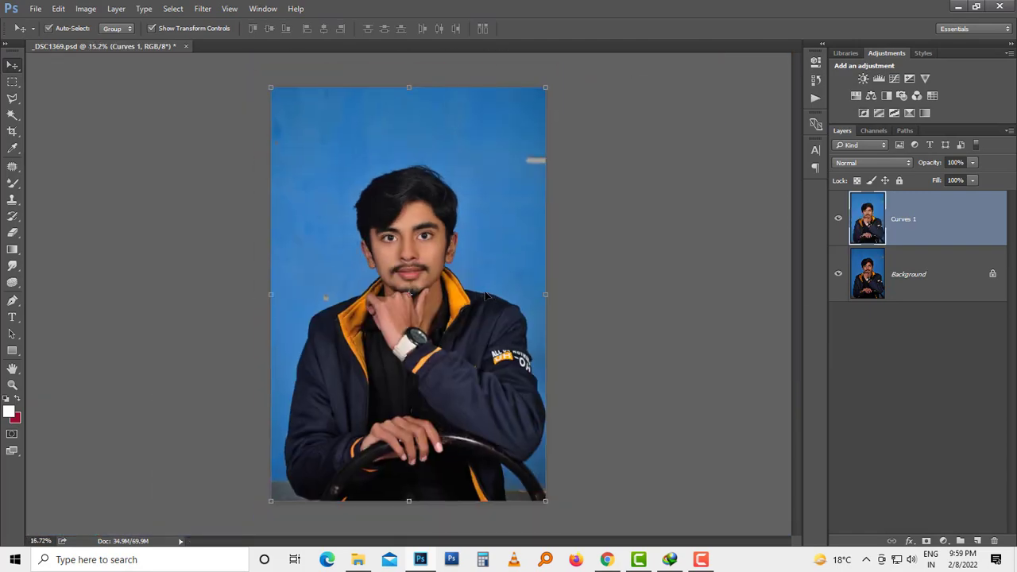
pyautogui.scroll(1, 486, 295)
pyautogui.click(202, 8)
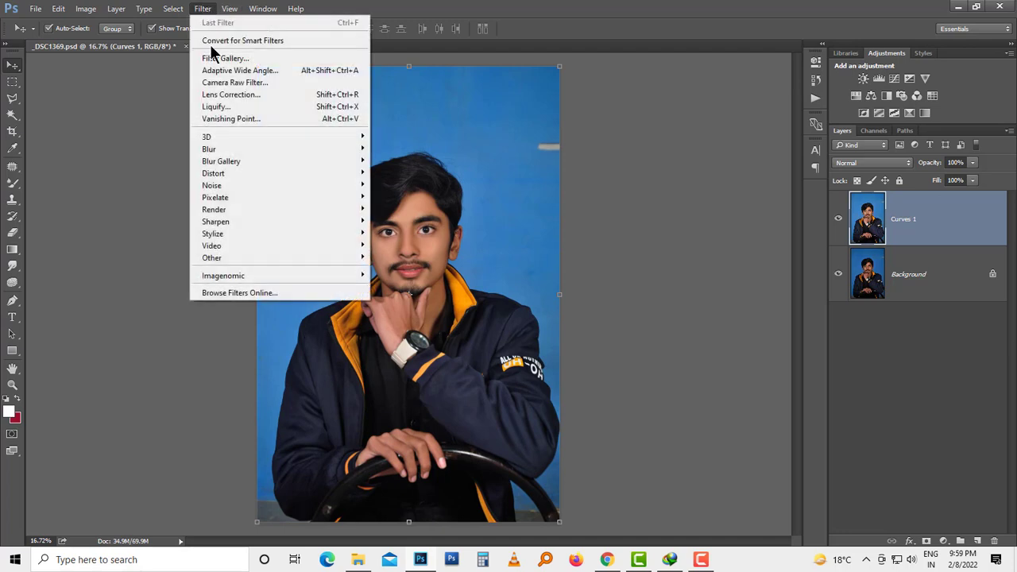
pyautogui.click(302, 83)
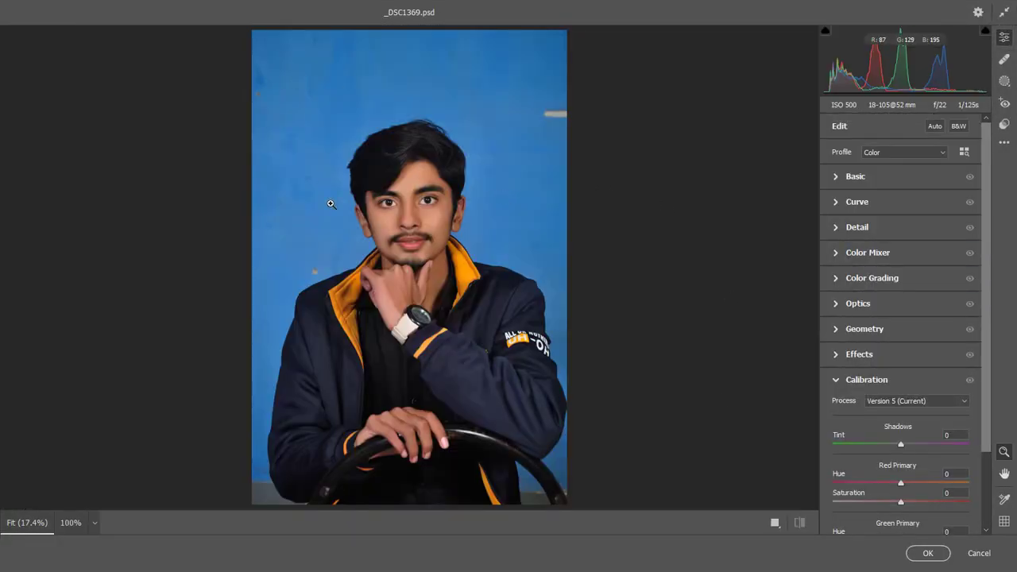
pyautogui.click(429, 134)
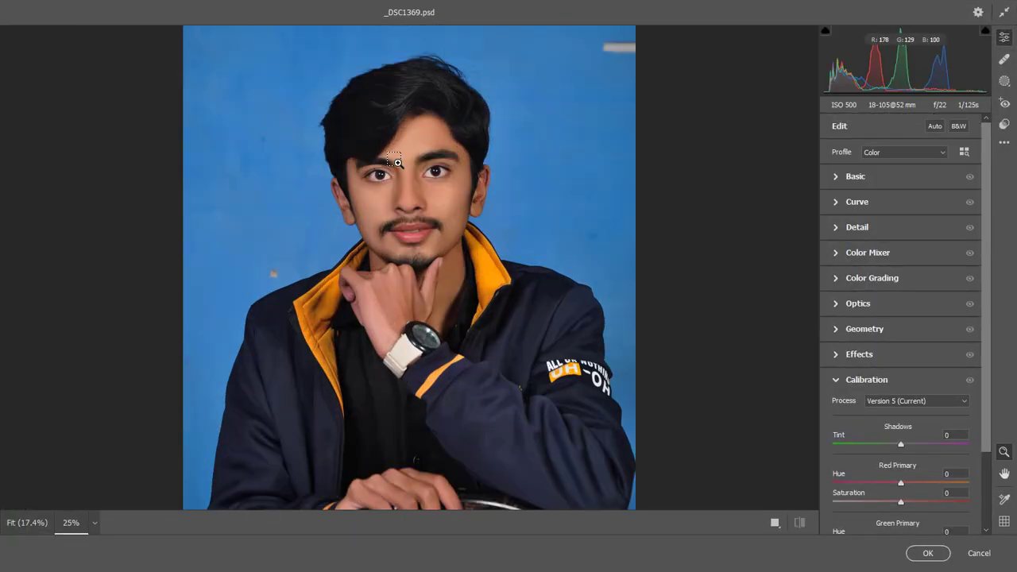
pyautogui.click(409, 125)
pyautogui.press('h')
pyautogui.moveTo(406, 146); pyautogui.dragTo(404, 240)
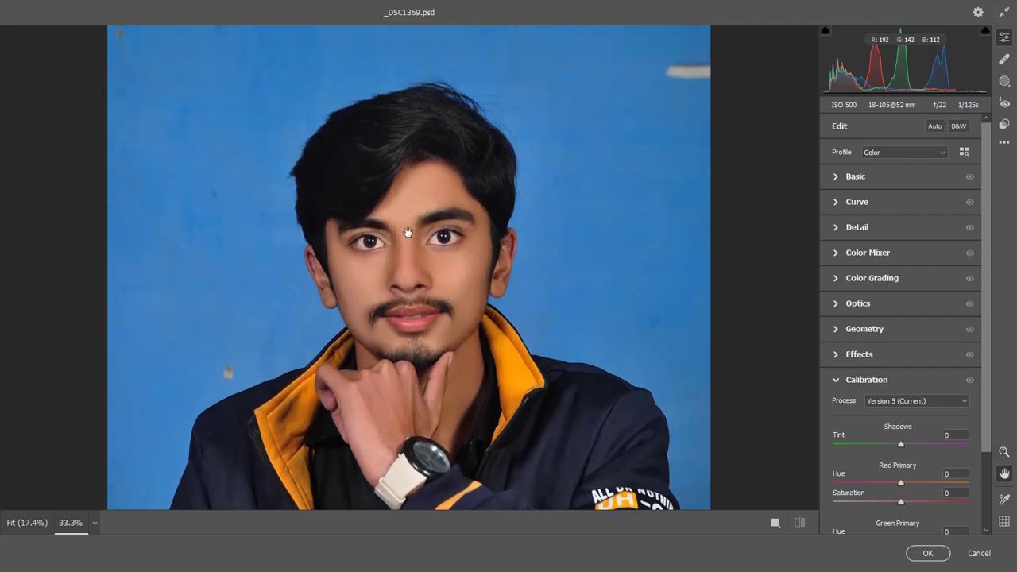
pyautogui.press('z')
pyautogui.click(868, 177)
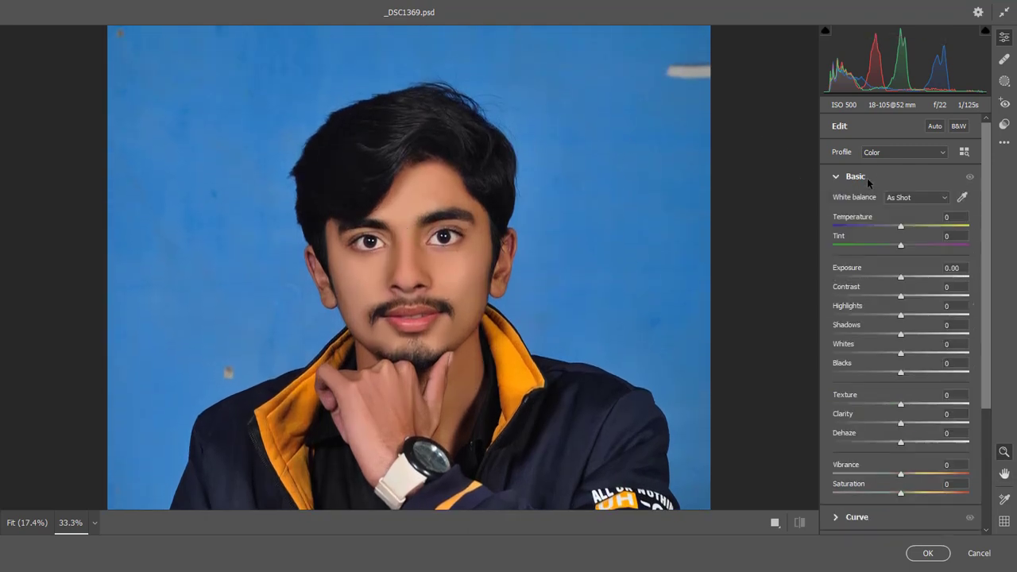
pyautogui.moveTo(900, 228); pyautogui.dragTo(893, 228)
pyautogui.moveTo(903, 278); pyautogui.dragTo(905, 277)
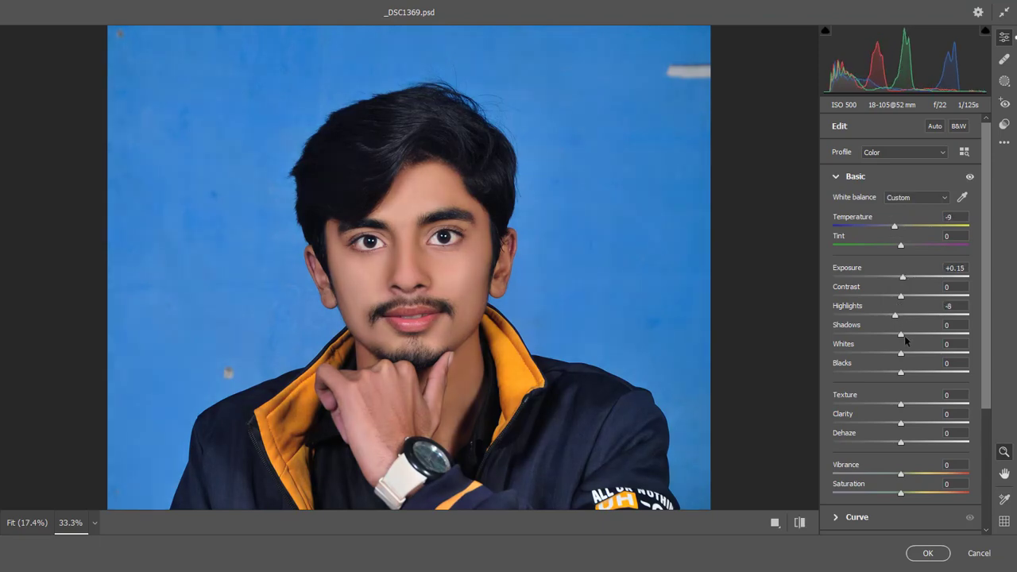
# Step: Set Shadows to +30, Whites to +15, Blacks to -23, Texture to +17 and Vibrance to +13, and apply the Camera Raw filter
pyautogui.moveTo(902, 334); pyautogui.dragTo(911, 353)
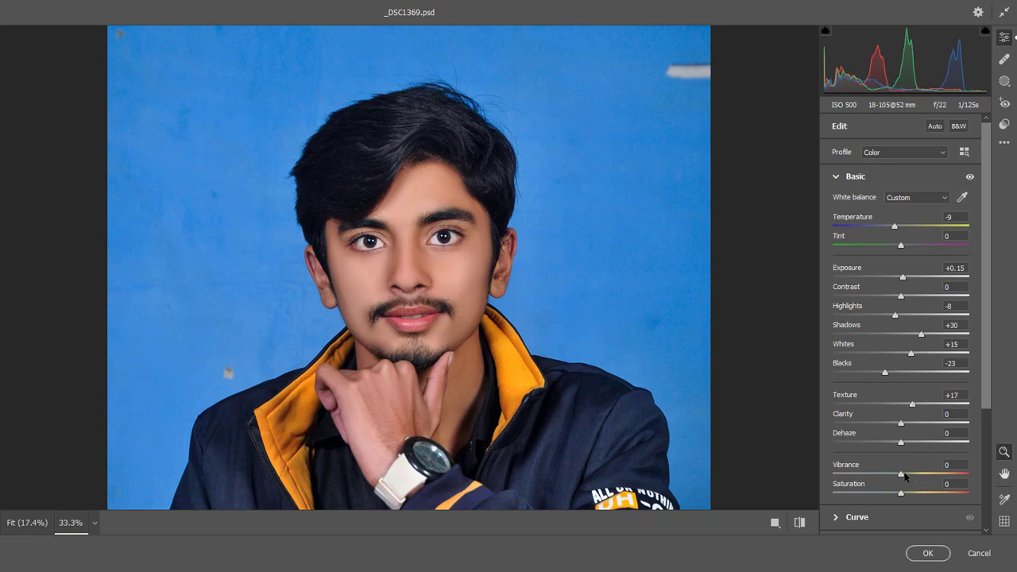
pyautogui.moveTo(911, 475); pyautogui.dragTo(914, 474)
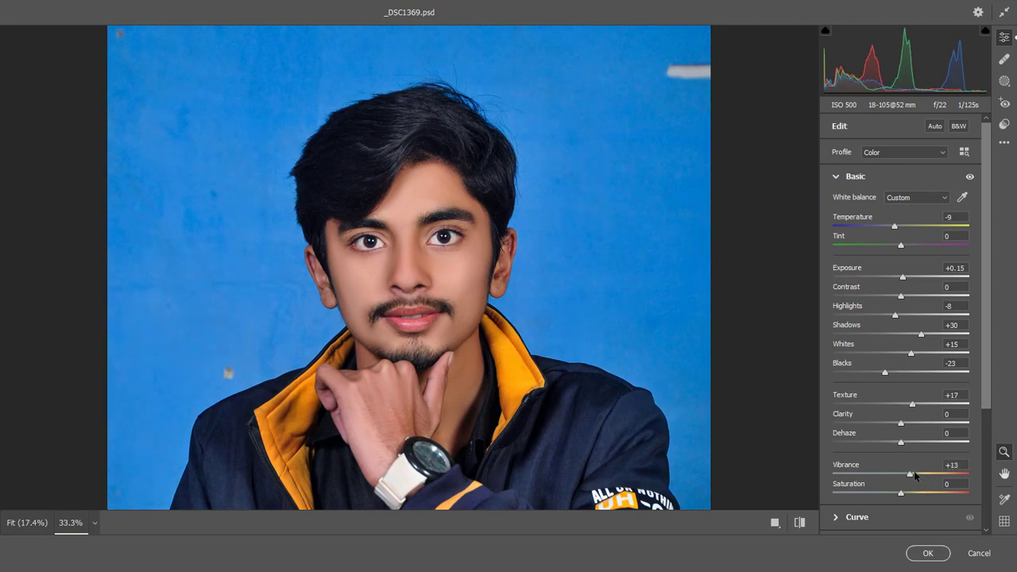
pyautogui.click(927, 553)
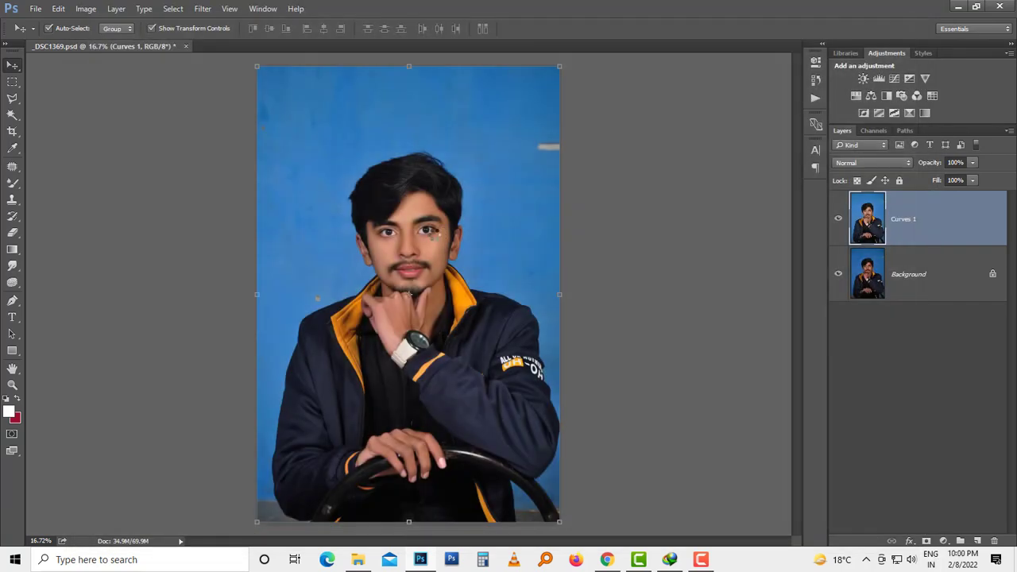
# Step: Paint over both ears in Quick Mask mode with the regular Brush tool instead of the Mixer Brush
pyautogui.scroll(3, 433, 227)
pyautogui.press('b')
pyautogui.press('q')
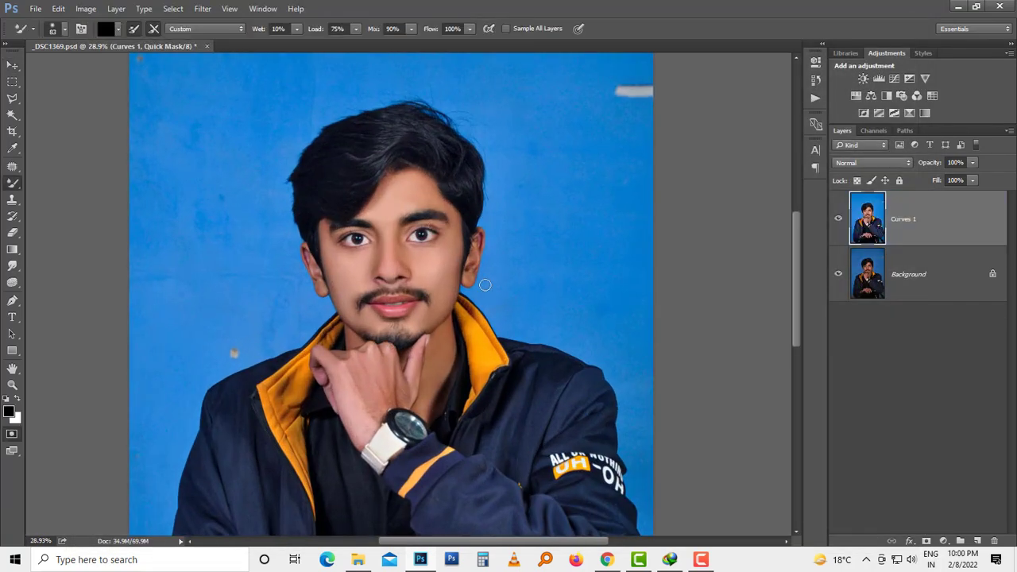
pyautogui.moveTo(479, 249); pyautogui.dragTo(492, 249)
pyautogui.click(494, 233)
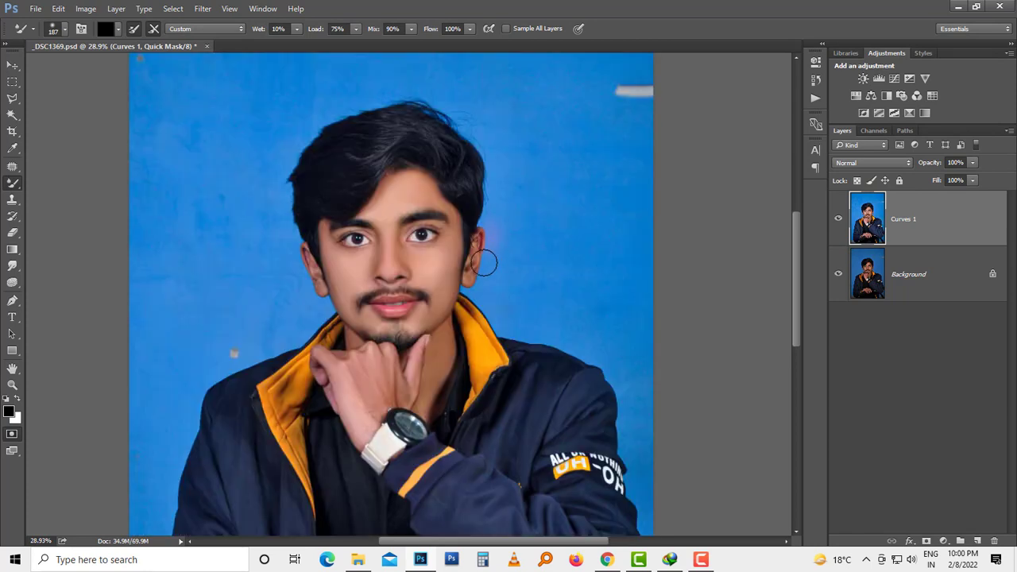
pyautogui.rightClick(12, 182)
pyautogui.click(75, 181)
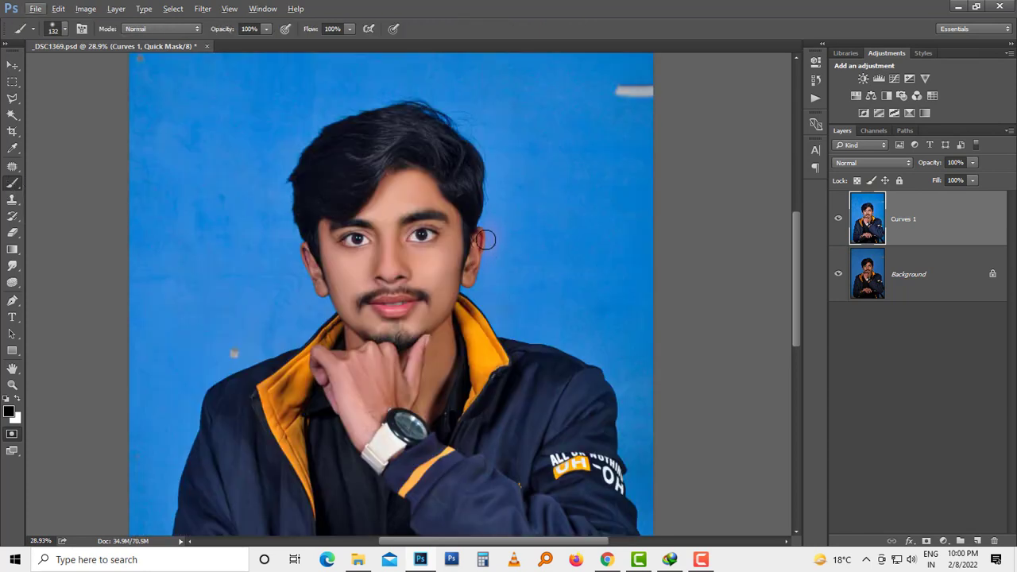
pyautogui.moveTo(486, 239); pyautogui.dragTo(470, 306)
pyautogui.moveTo(470, 306); pyautogui.dragTo(490, 312)
pyautogui.moveTo(300, 243)
pyautogui.mouseDown()
pyautogui.moveTo(308, 286)
pyautogui.moveTo(307, 272)
pyautogui.mouseUp()
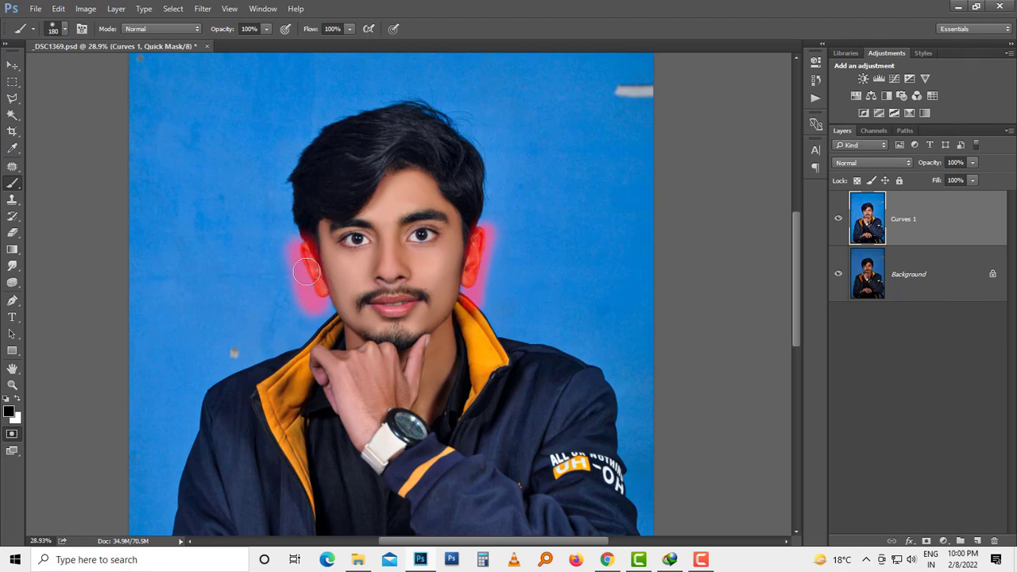
# Step: Turn the ear mask into a selection, brighten it with Curves from input 151 to output 169, and deselect
pyautogui.press('q')
pyautogui.hotkey('ctrl', 'm')
pyautogui.moveTo(540, 22); pyautogui.dragTo(842, 36)
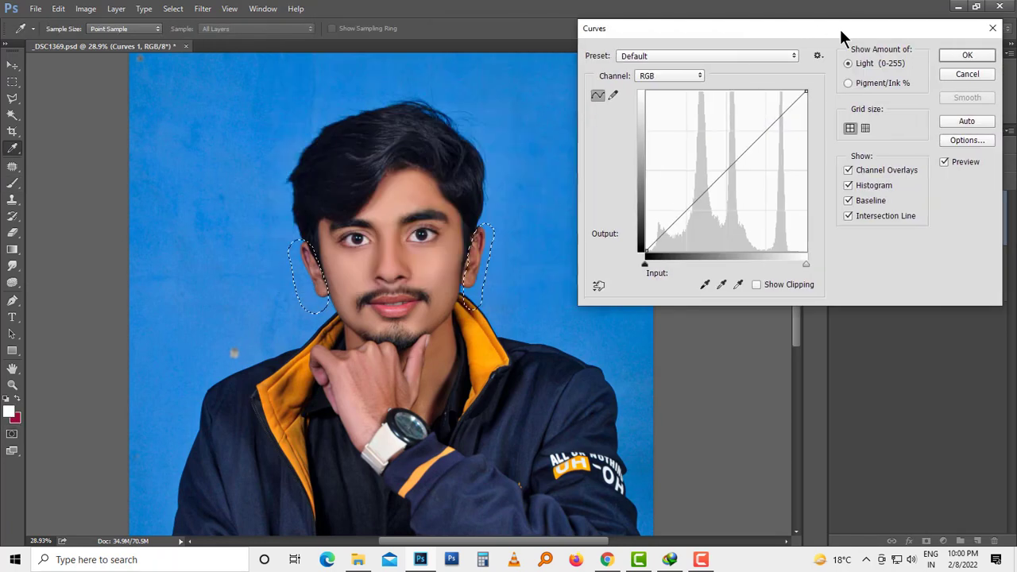
pyautogui.moveTo(739, 154); pyautogui.dragTo(740, 145)
pyautogui.press('Return')
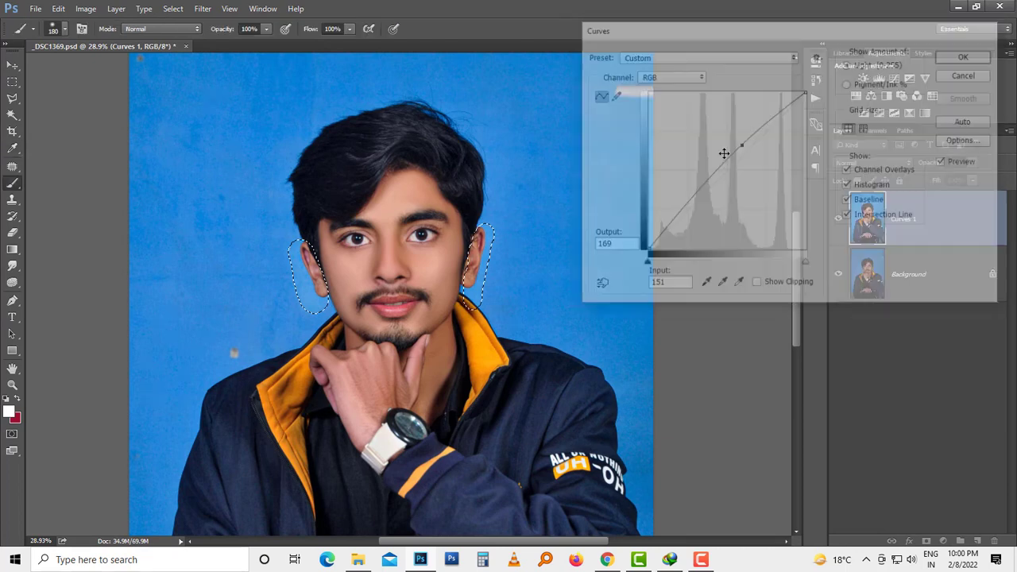
pyautogui.hotkey('ctrl', 'd')
# Step: Return to the Move tool and save the document
pyautogui.press('v')
pyautogui.scroll(-5, 417, 231)
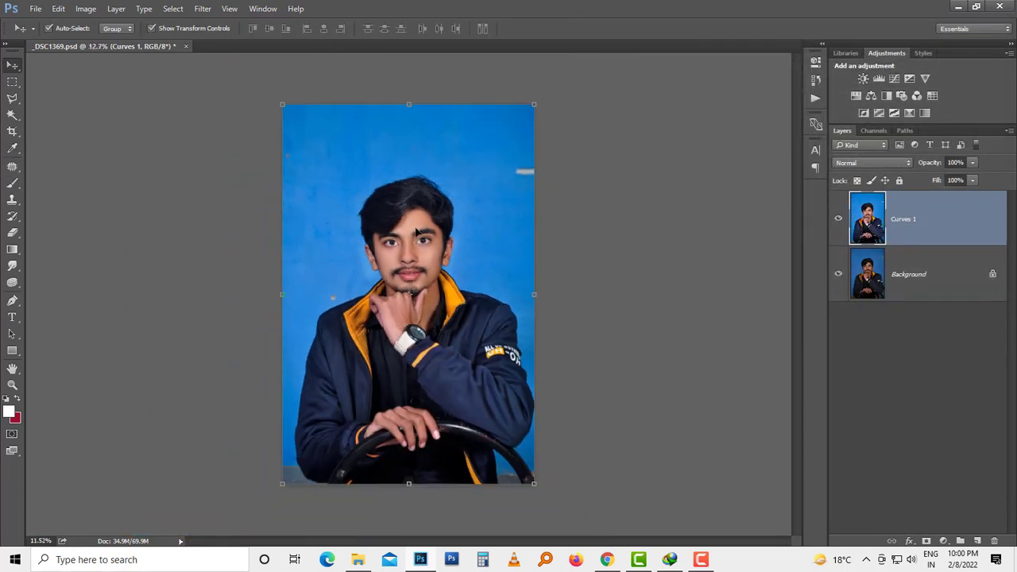
pyautogui.hotkey('ctrl', 's')
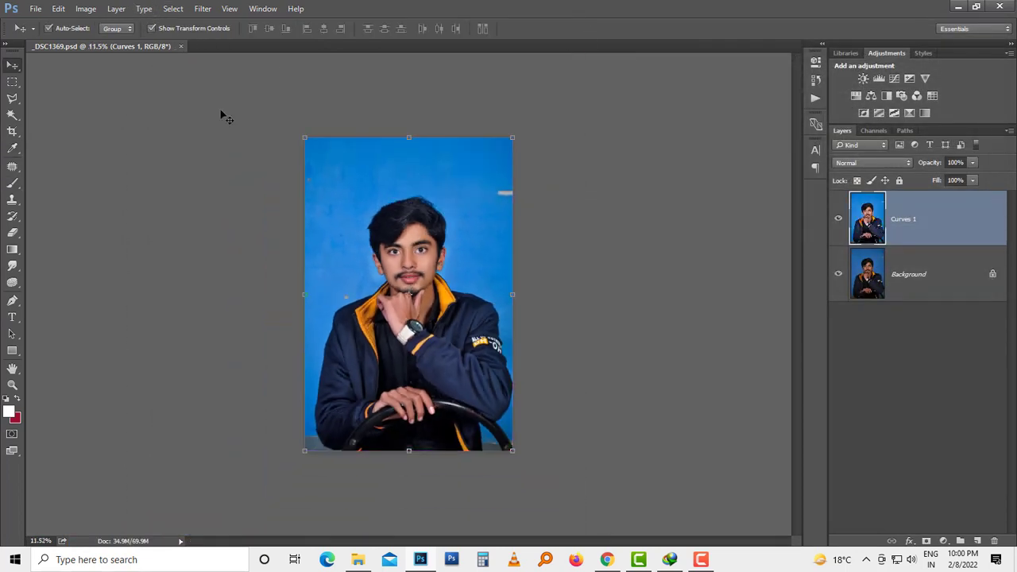
# Step: Hide the Background layer and select the blue backdrop with the Magic Wand, adding the wall mark and lower corners with Quick Selection
pyautogui.scroll(2, 403, 232)
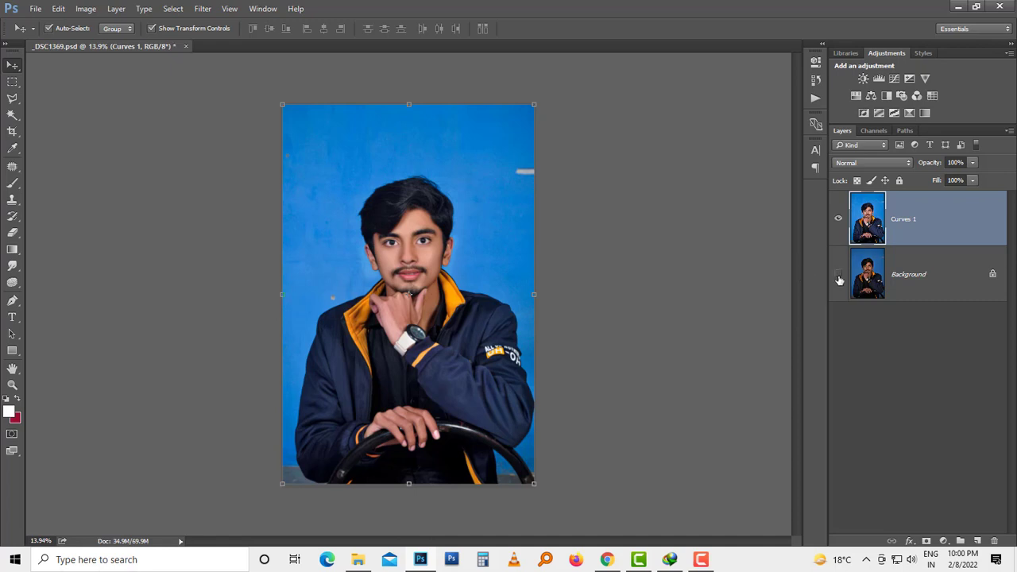
pyautogui.press('w')
pyautogui.click(480, 174)
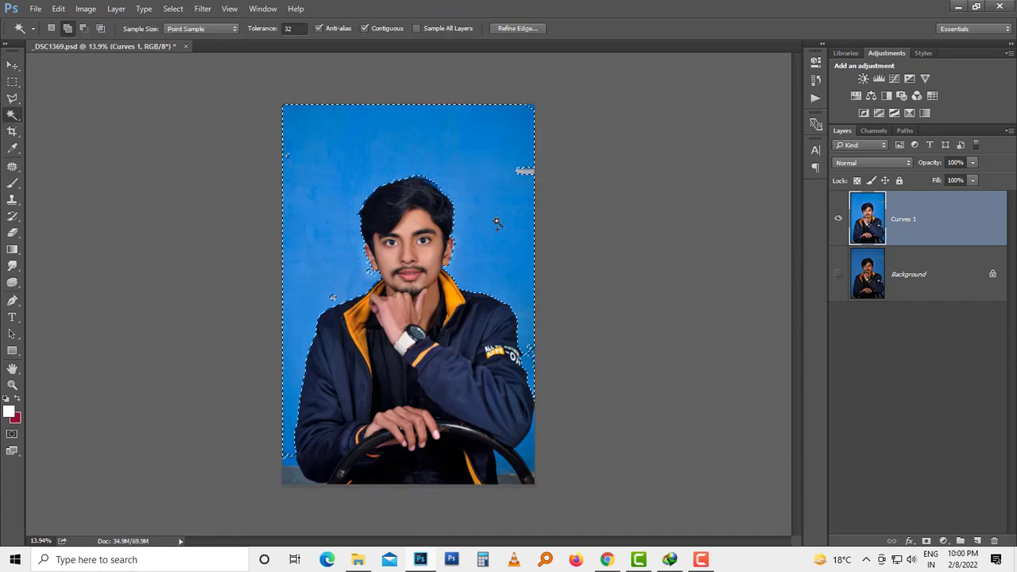
pyautogui.hotkey('shift', 'w')
pyautogui.moveTo(503, 176); pyautogui.dragTo(518, 170)
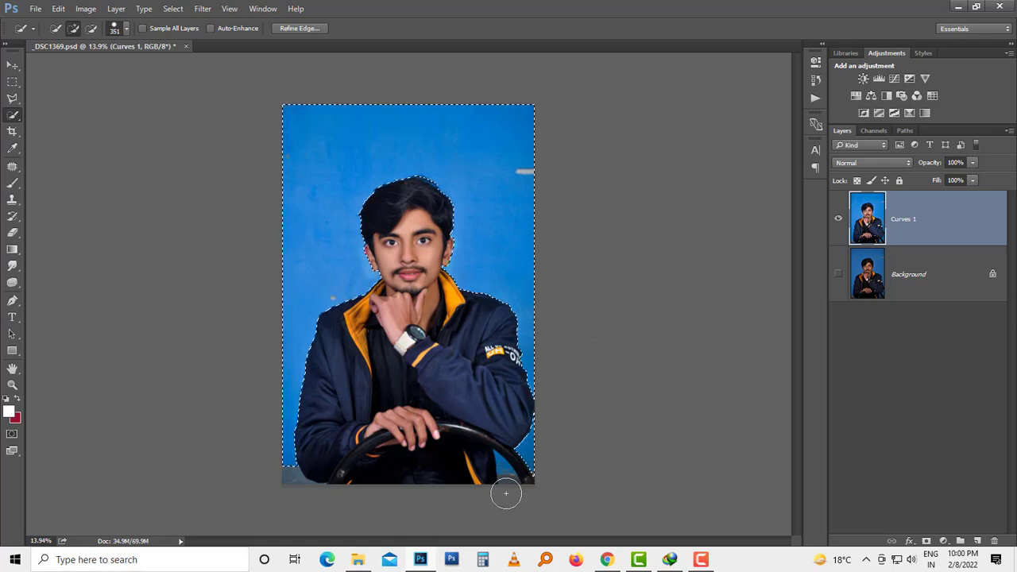
pyautogui.moveTo(505, 478)
pyautogui.mouseDown()
pyautogui.moveTo(496, 481)
pyautogui.moveTo(510, 507)
pyautogui.mouseUp()
pyautogui.moveTo(285, 474); pyautogui.dragTo(293, 484)
# Step: Extend the backdrop selection slightly into the hair by outlining the hair edge from ear to ear with the Patch tool
pyautogui.scroll(6, 443, 215)
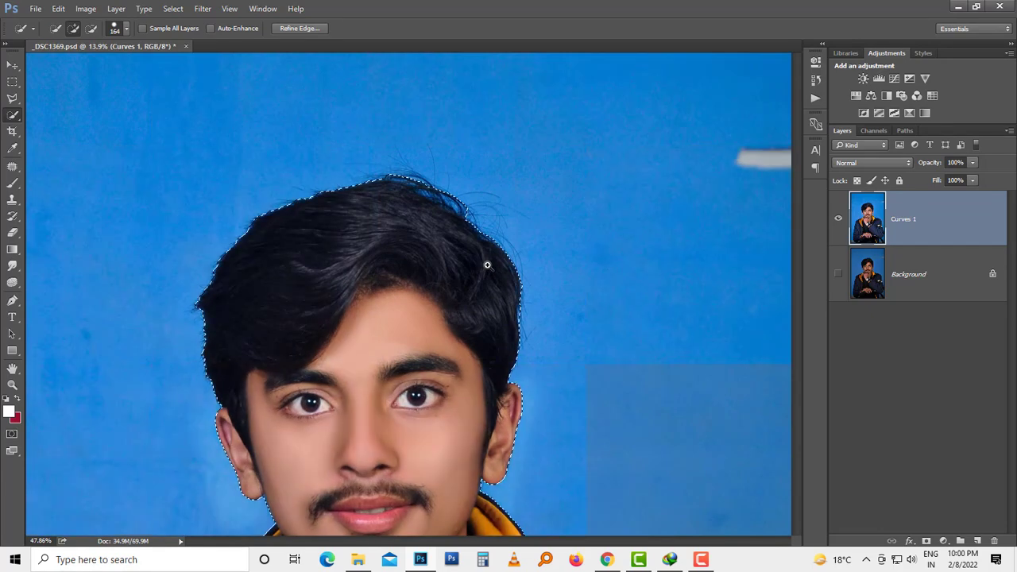
pyautogui.press('j')
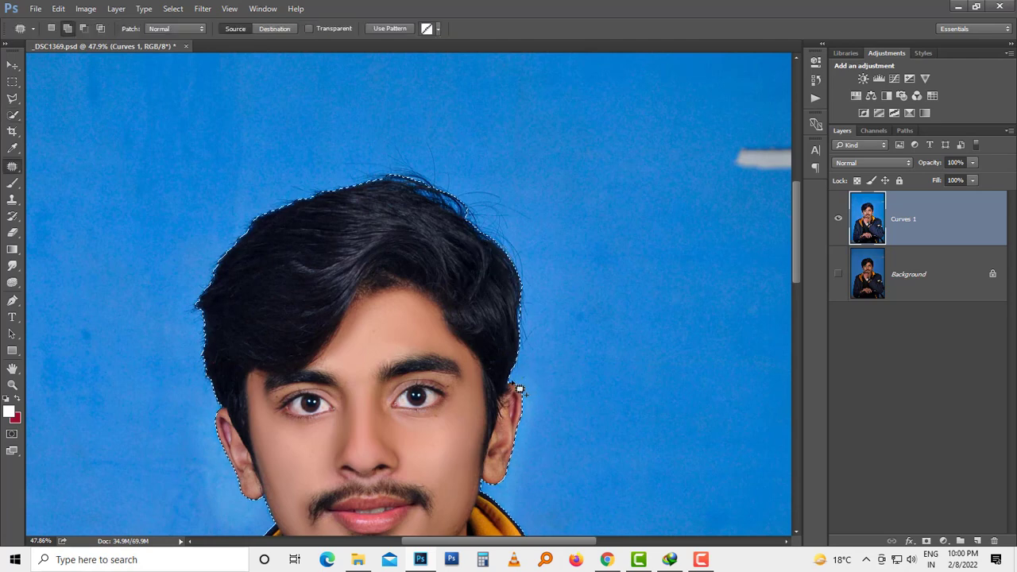
pyautogui.moveTo(522, 321)
pyautogui.mouseDown()
pyautogui.moveTo(521, 291)
pyautogui.moveTo(470, 229)
pyautogui.mouseUp()
pyautogui.moveTo(536, 315); pyautogui.dragTo(532, 366)
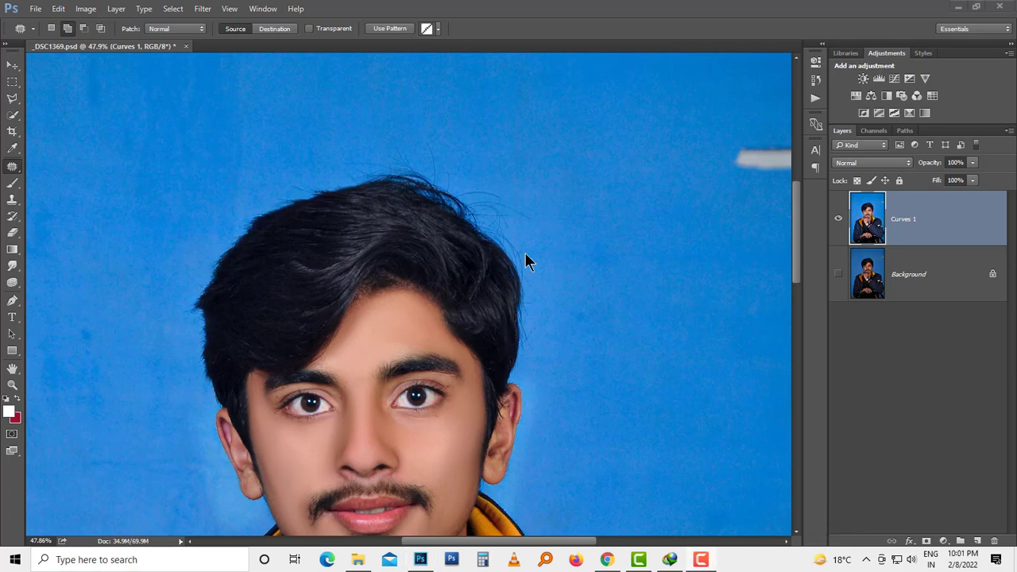
pyautogui.click(463, 249)
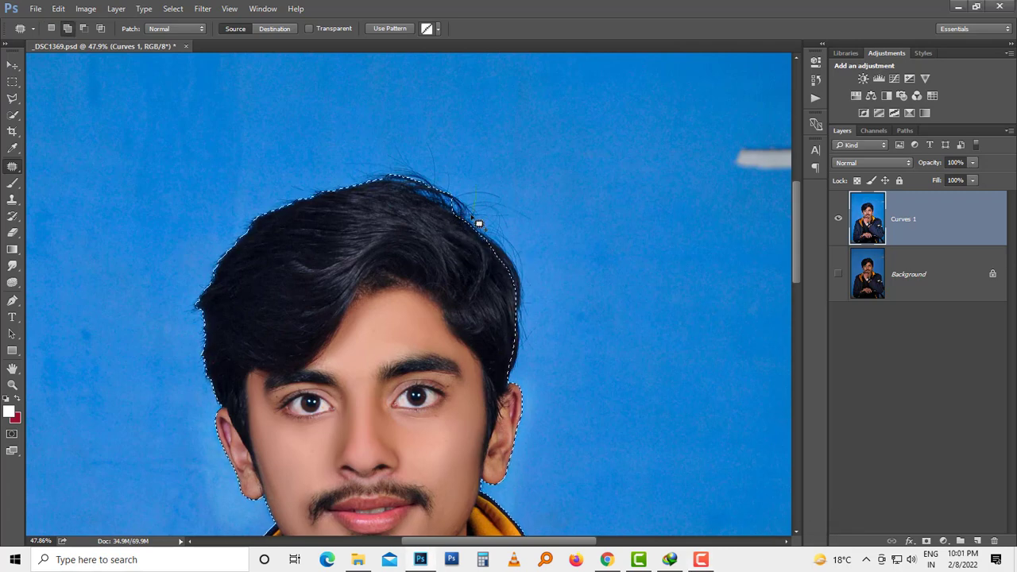
pyautogui.moveTo(442, 215)
pyautogui.mouseDown()
pyautogui.moveTo(393, 200)
pyautogui.moveTo(336, 205)
pyautogui.moveTo(266, 240)
pyautogui.moveTo(225, 304)
pyautogui.moveTo(219, 384)
pyautogui.moveTo(236, 409)
pyautogui.mouseUp()
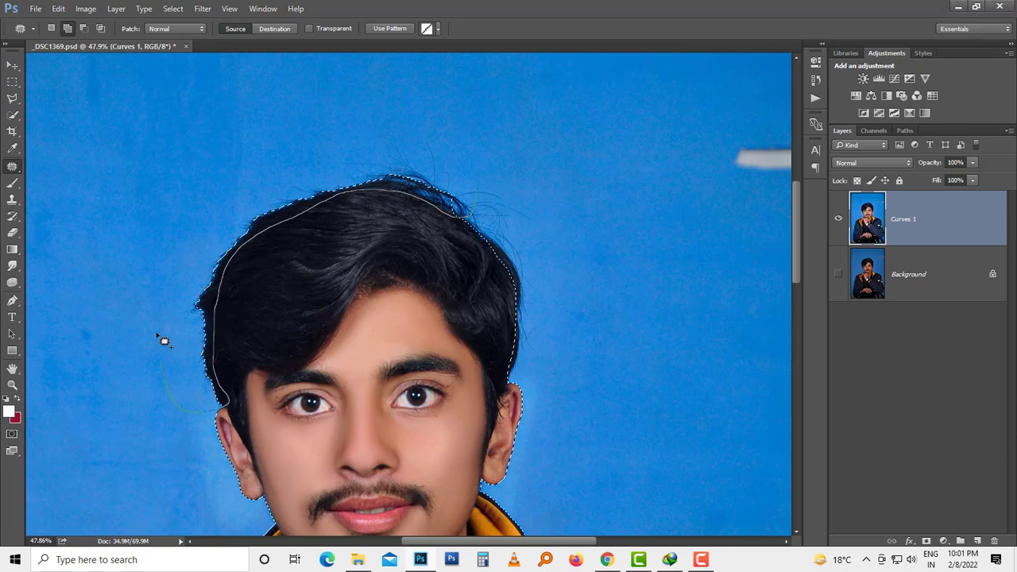
# Step: Feather the backdrop selection by 2 pixels and invert it to select the man
pyautogui.scroll(-5, 497, 291)
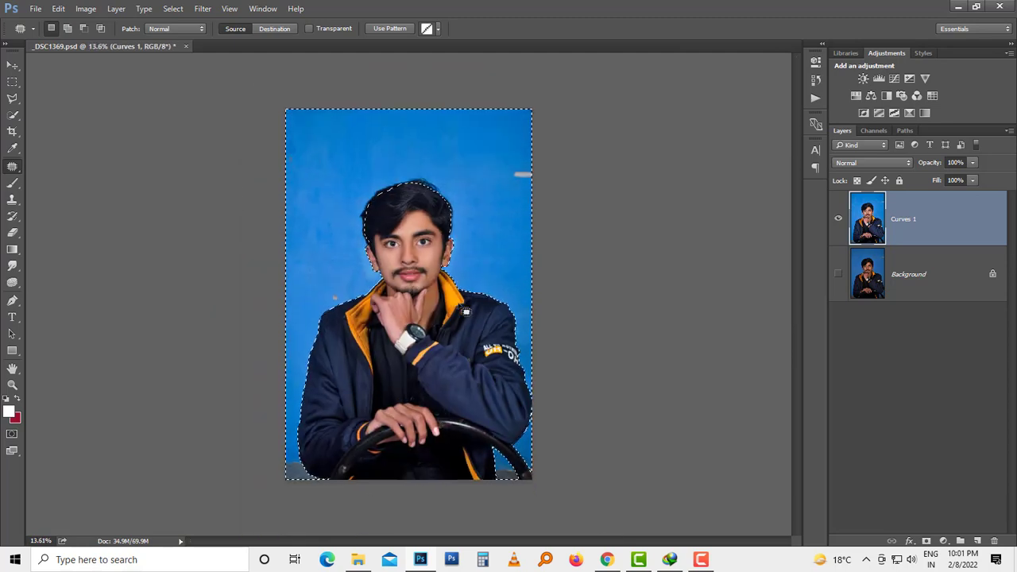
pyautogui.hotkey('shift', 'F6')
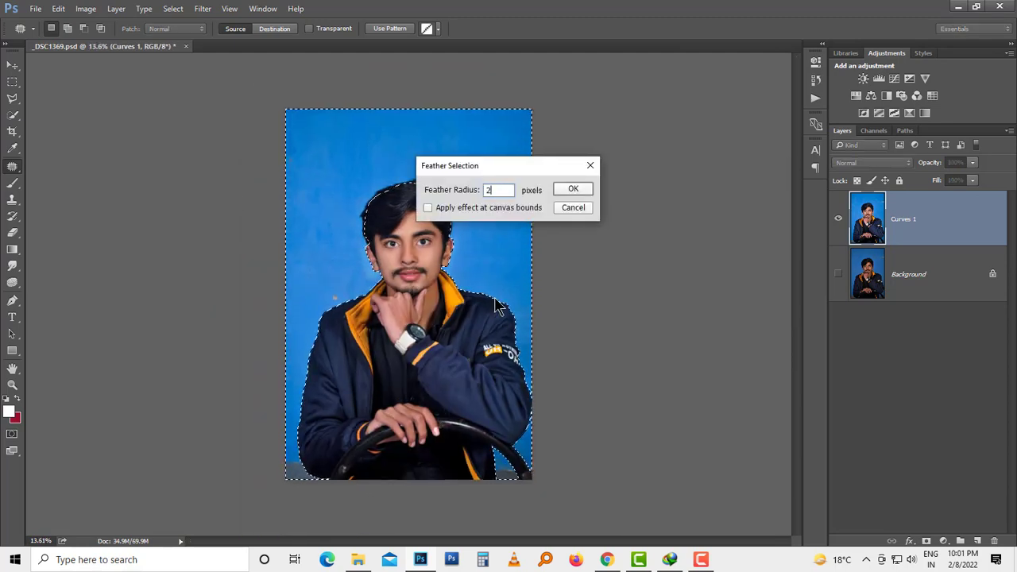
pyautogui.press('Return')
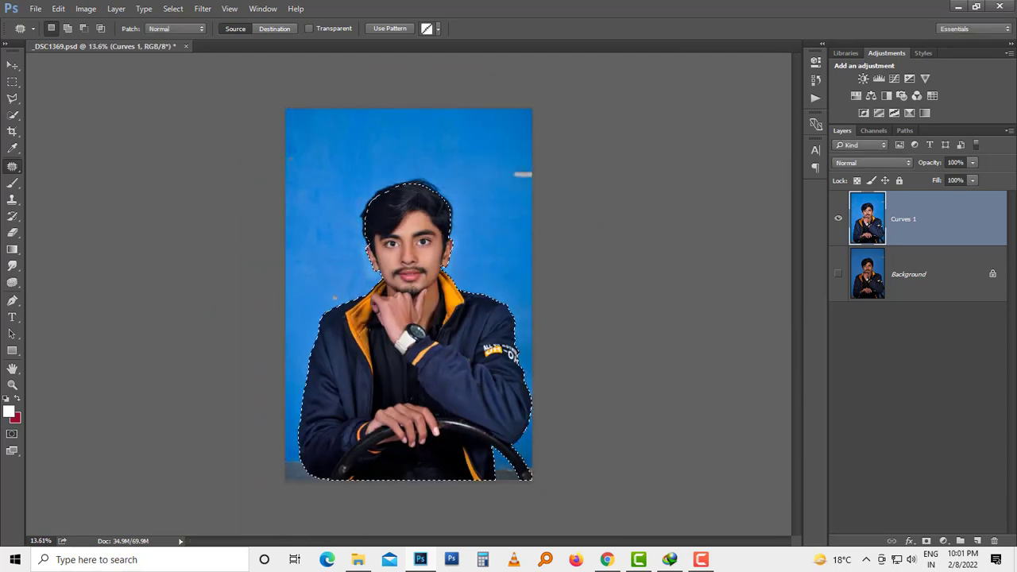
# Step: Open Refine Edge for the selection of the man and brush around the whole hair outline
pyautogui.click(171, 8)
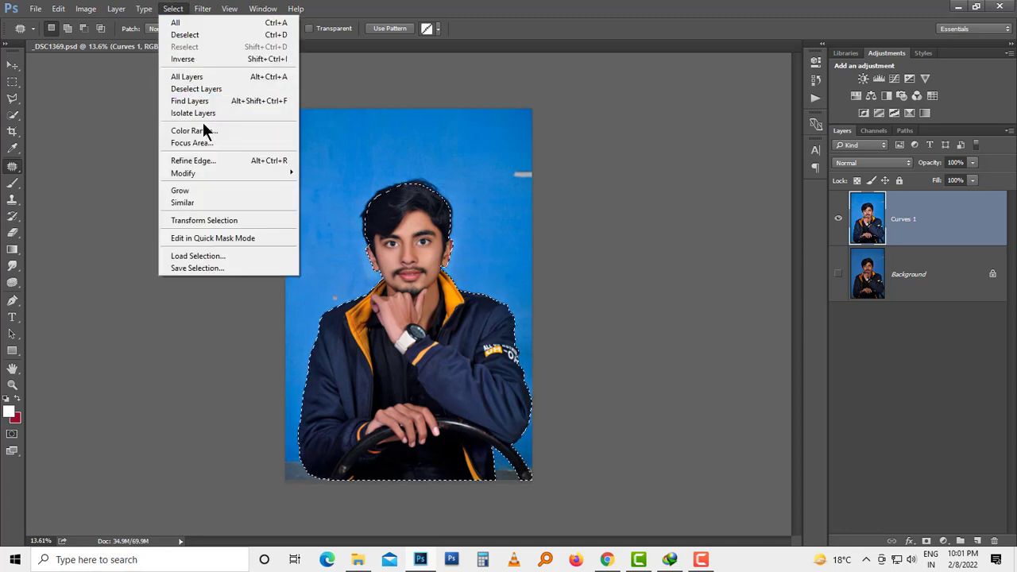
pyautogui.click(211, 161)
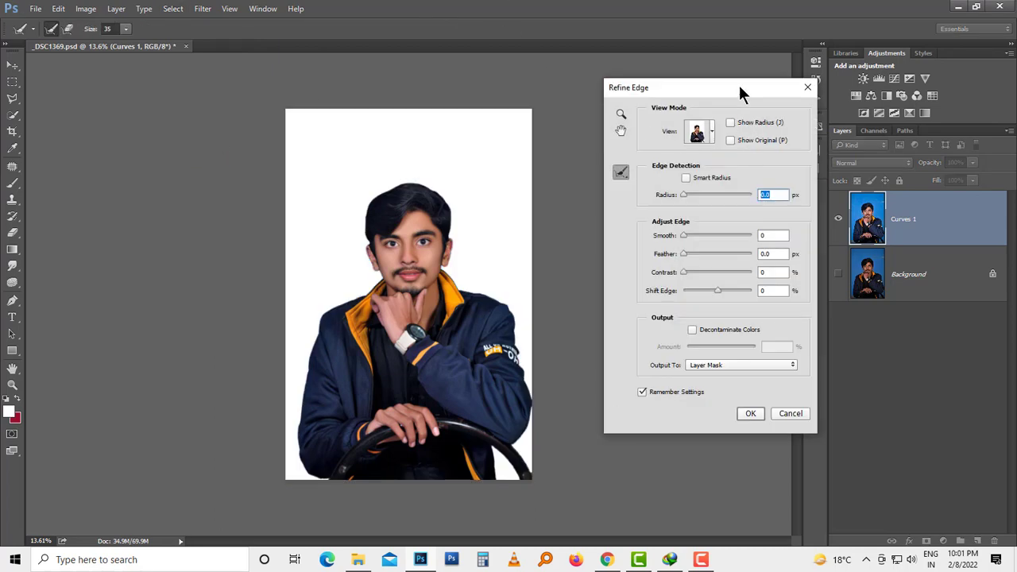
pyautogui.moveTo(739, 89); pyautogui.dragTo(758, 58)
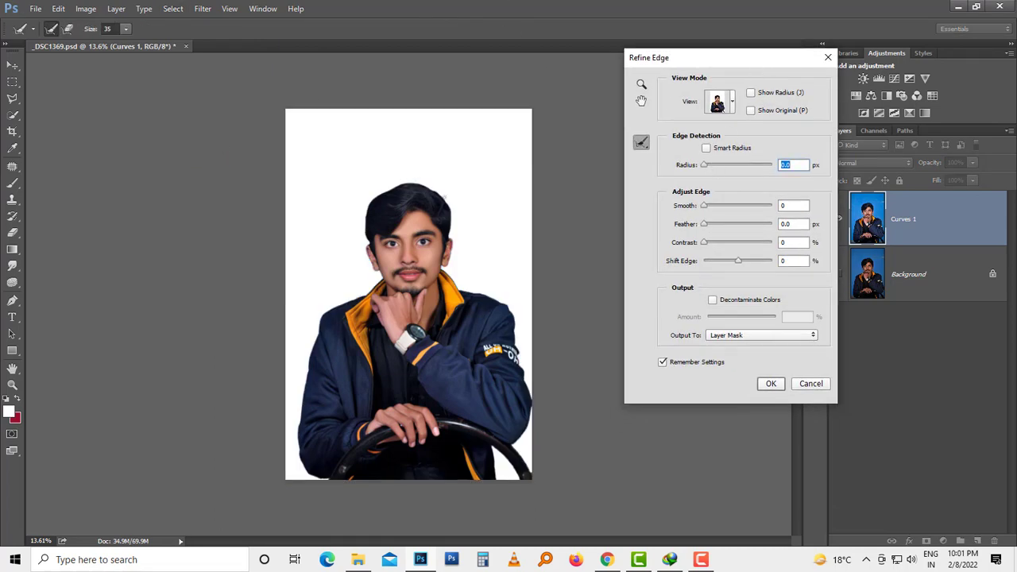
pyautogui.hotkey('ctrl', '+')
pyautogui.hotkey('ctrl', '+')
pyautogui.hotkey('ctrl', '+')
pyautogui.moveTo(479, 185); pyautogui.dragTo(418, 338)
pyautogui.moveTo(450, 279)
pyautogui.mouseDown()
pyautogui.moveTo(460, 282)
pyautogui.moveTo(454, 295)
pyautogui.moveTo(459, 250)
pyautogui.moveTo(442, 205)
pyautogui.moveTo(351, 169)
pyautogui.moveTo(302, 183)
pyautogui.mouseUp()
pyautogui.moveTo(368, 154)
pyautogui.mouseDown()
pyautogui.moveTo(437, 203)
pyautogui.moveTo(394, 166)
pyautogui.moveTo(327, 165)
pyautogui.moveTo(240, 230)
pyautogui.moveTo(243, 316)
pyautogui.mouseUp()
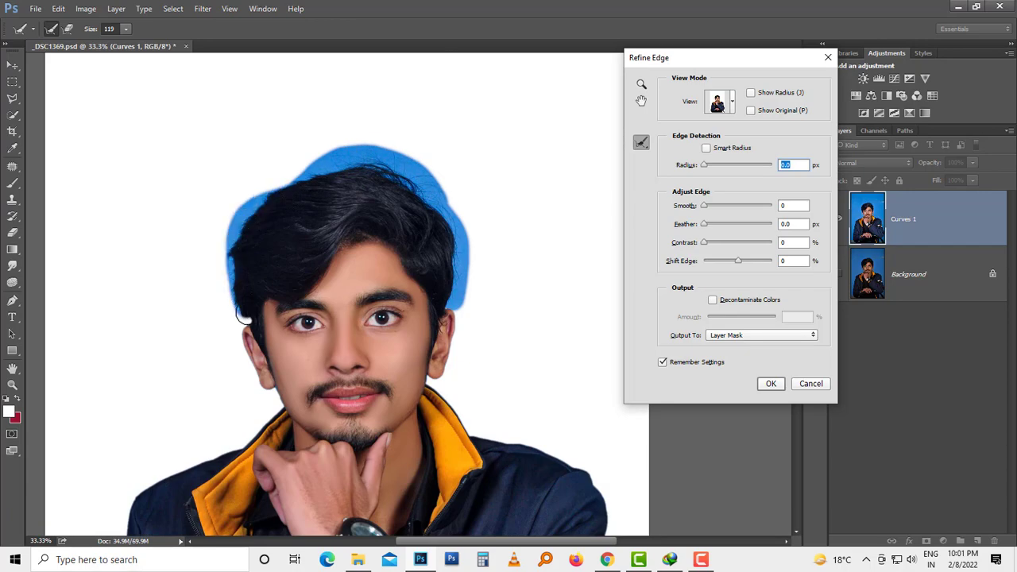
# Step: Brush the remaining blue fringe along the hair edge and output the refined selection as a layer mask
pyautogui.moveTo(228, 268)
pyautogui.mouseDown()
pyautogui.moveTo(235, 222)
pyautogui.moveTo(229, 292)
pyautogui.moveTo(244, 338)
pyautogui.moveTo(231, 239)
pyautogui.moveTo(266, 185)
pyautogui.moveTo(368, 151)
pyautogui.moveTo(413, 180)
pyautogui.mouseUp()
pyautogui.moveTo(449, 214)
pyautogui.mouseDown()
pyautogui.moveTo(425, 167)
pyautogui.moveTo(329, 159)
pyautogui.moveTo(439, 206)
pyautogui.mouseUp()
pyautogui.moveTo(448, 280); pyautogui.dragTo(448, 297)
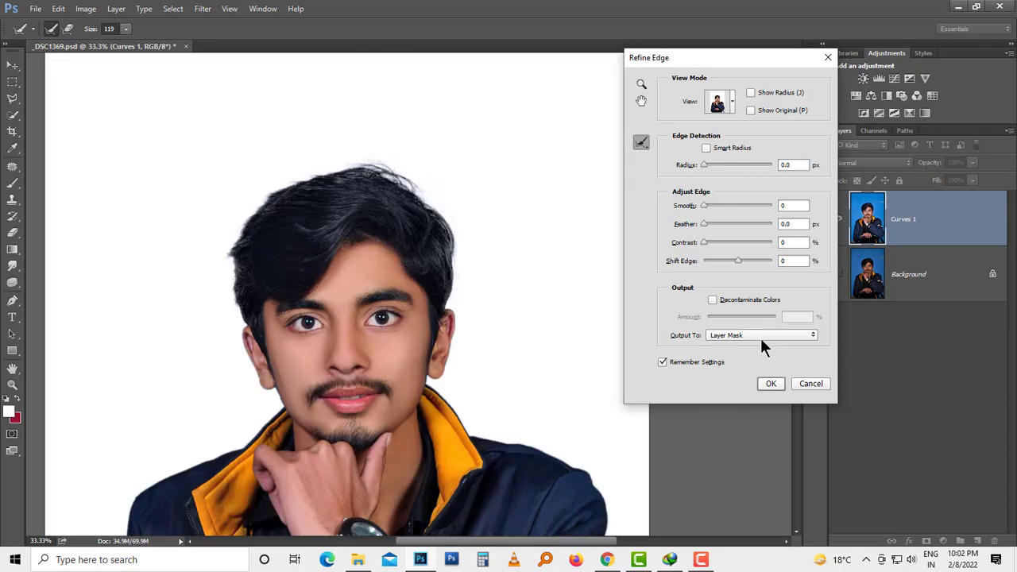
pyautogui.click(769, 386)
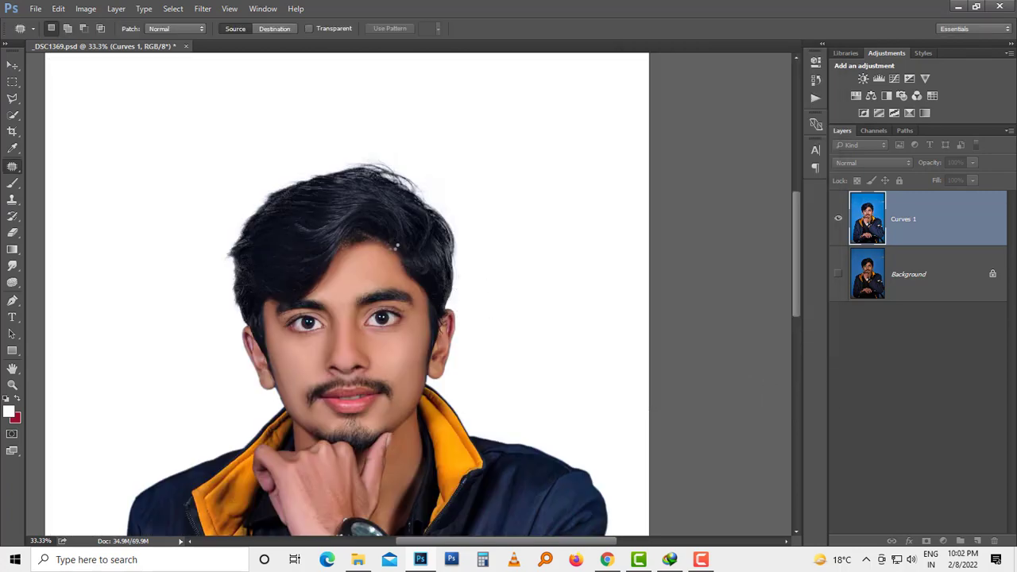
pyautogui.hotkey('ctrl', '0')
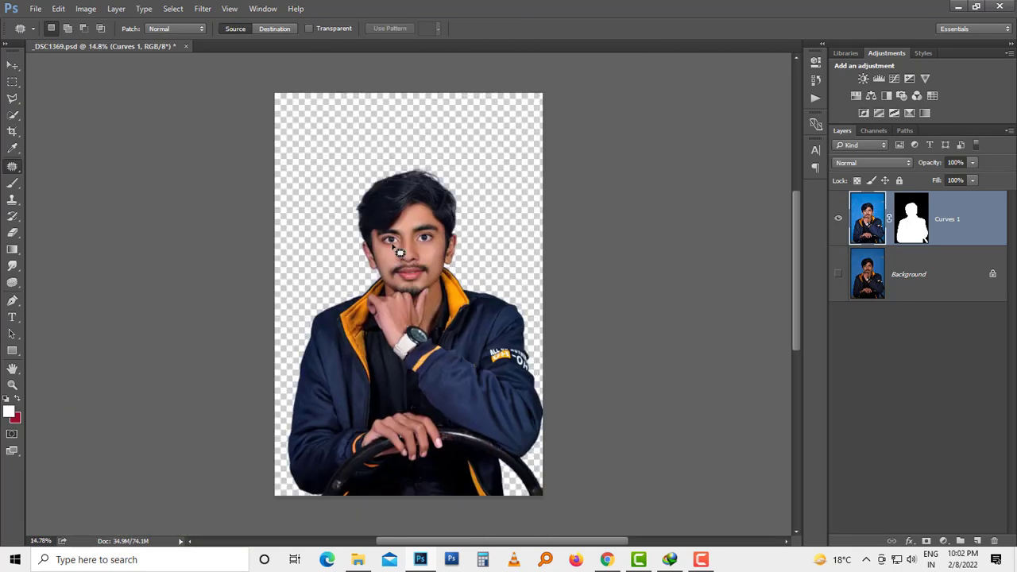
# Step: Return to the Move tool, save the document and deselect the layers
pyautogui.press('v')
pyautogui.hotkey('ctrl', 's')
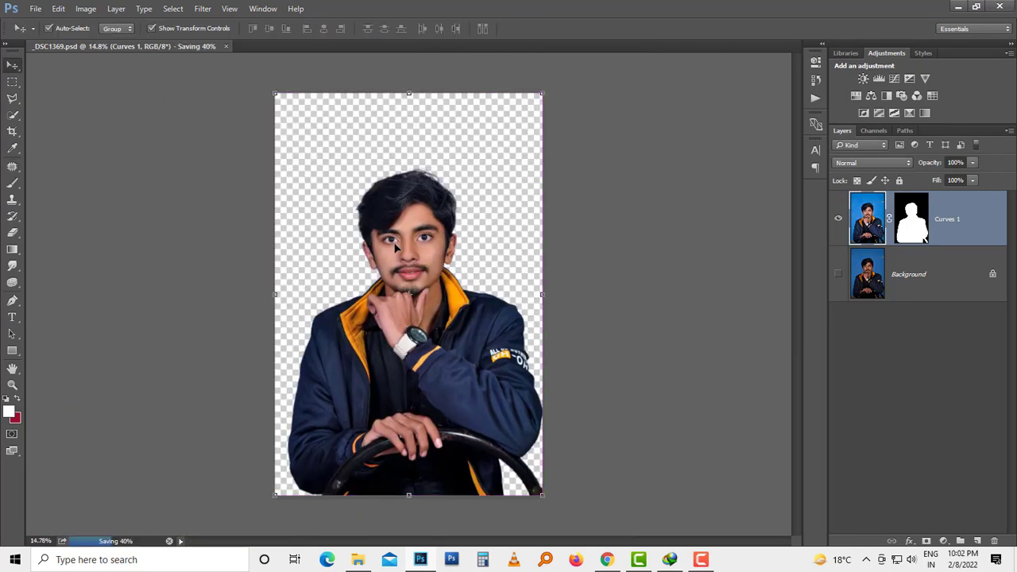
pyautogui.click(688, 445)
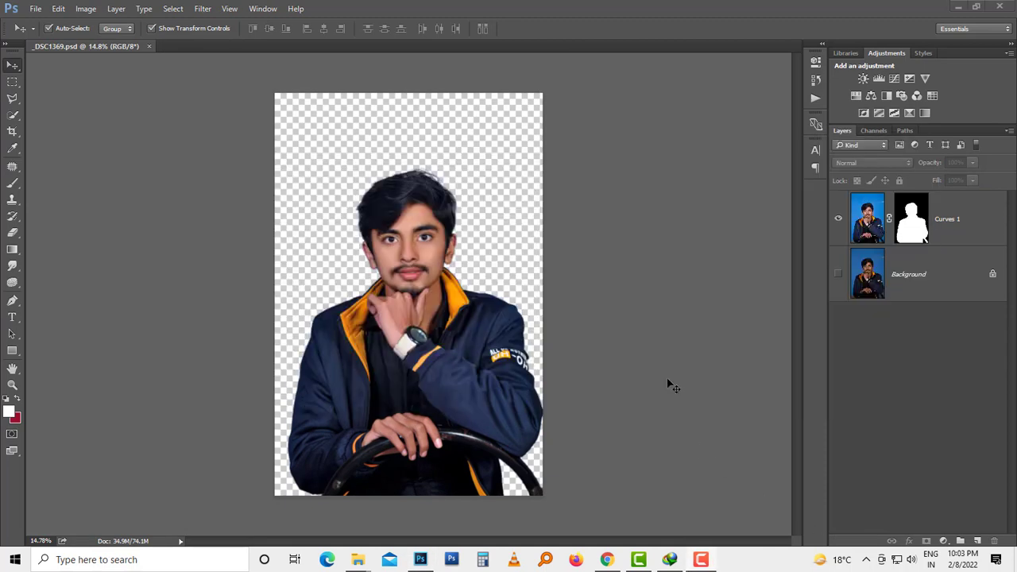
# Step: Open the moonlit backdrop image Mygodimages.com - 800x1200 from the CB folder and copy it into _DSC1369.psd
pyautogui.hotkey('alt', 'Tab')
pyautogui.click(649, 232)
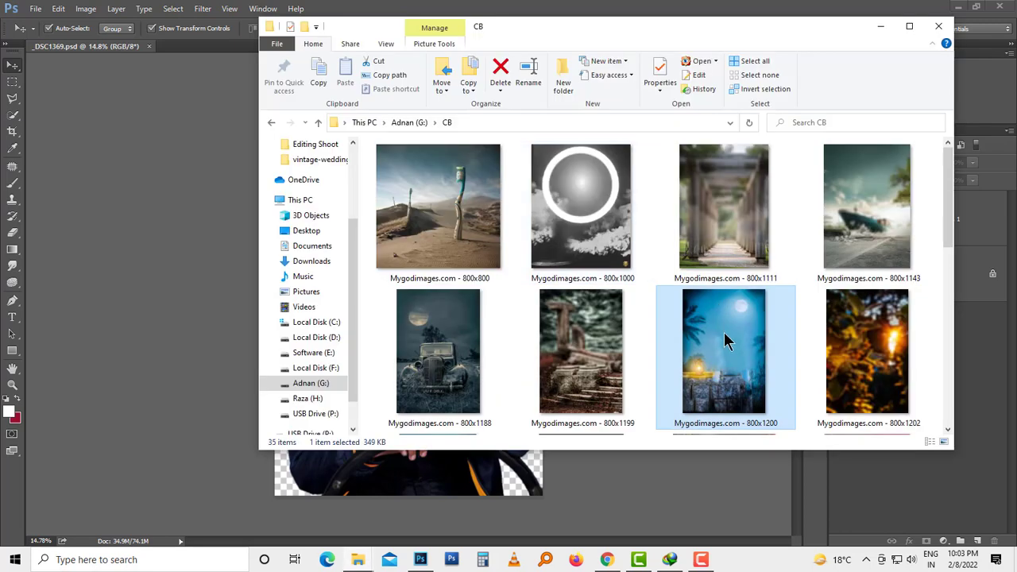
pyautogui.moveTo(725, 340); pyautogui.dragTo(367, 6)
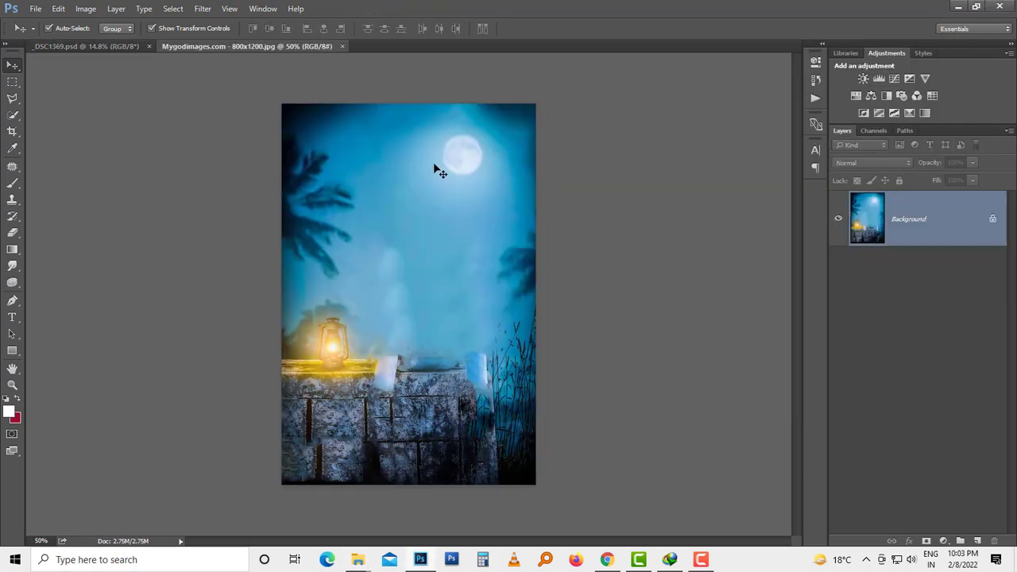
pyautogui.hotkey('ctrl', 'a')
pyautogui.moveTo(431, 161); pyautogui.dragTo(75, 49)
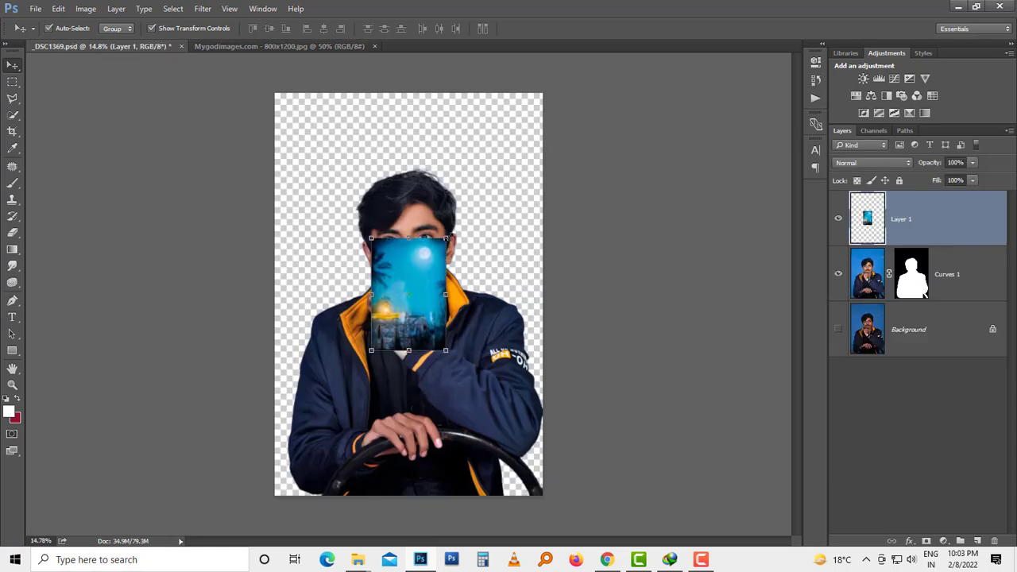
# Step: Scale the moonlit backdrop to about 365% so it covers the canvas and place it behind the man
pyautogui.moveTo(445, 238); pyautogui.dragTo(546, 89)
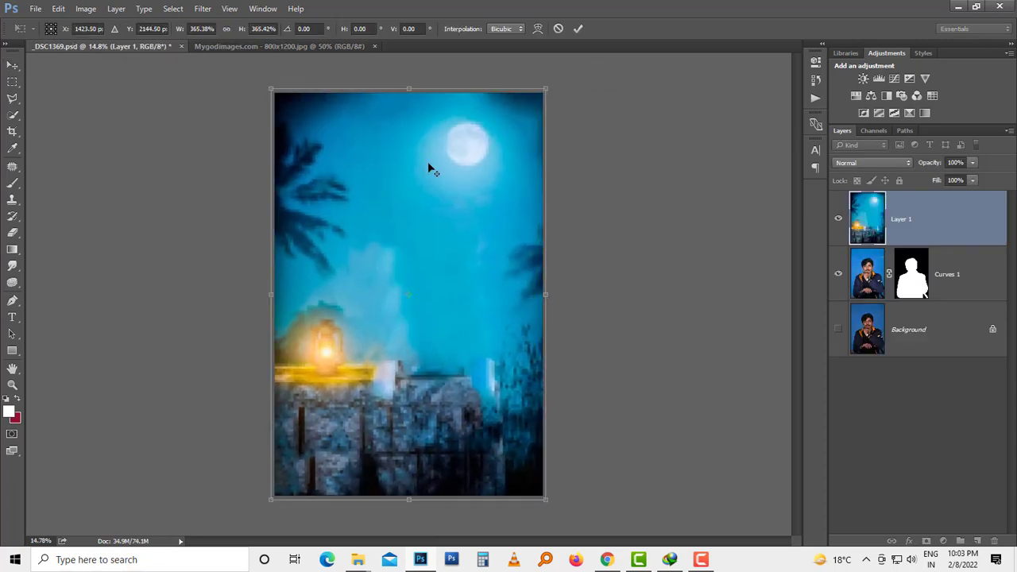
pyautogui.press('Return')
pyautogui.hotkey('ctrl', '[')
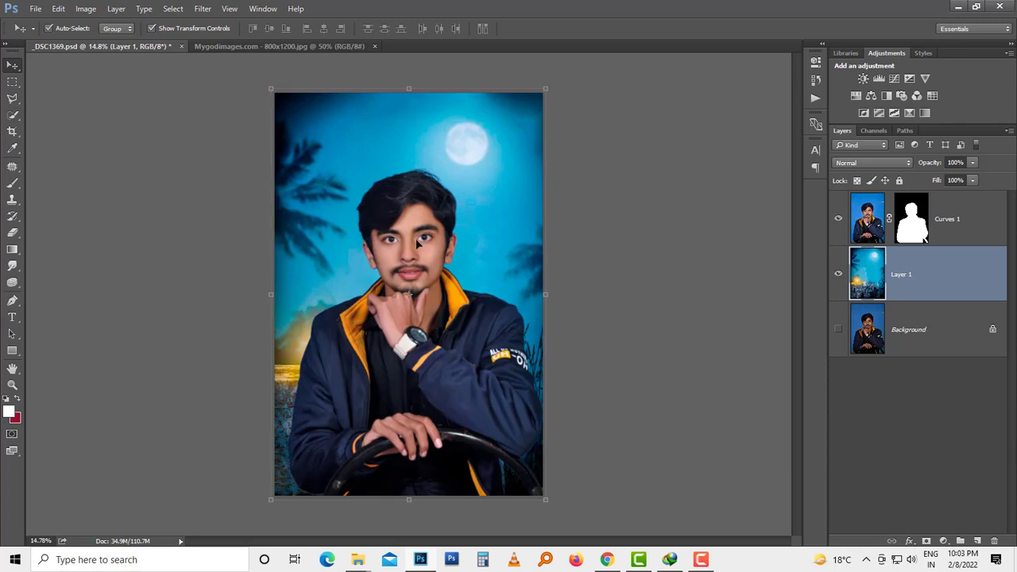
# Step: Enlarge the cut-out man slightly toward the canvas's lower-left corner
pyautogui.click(421, 260)
pyautogui.scroll(-3, 394, 296)
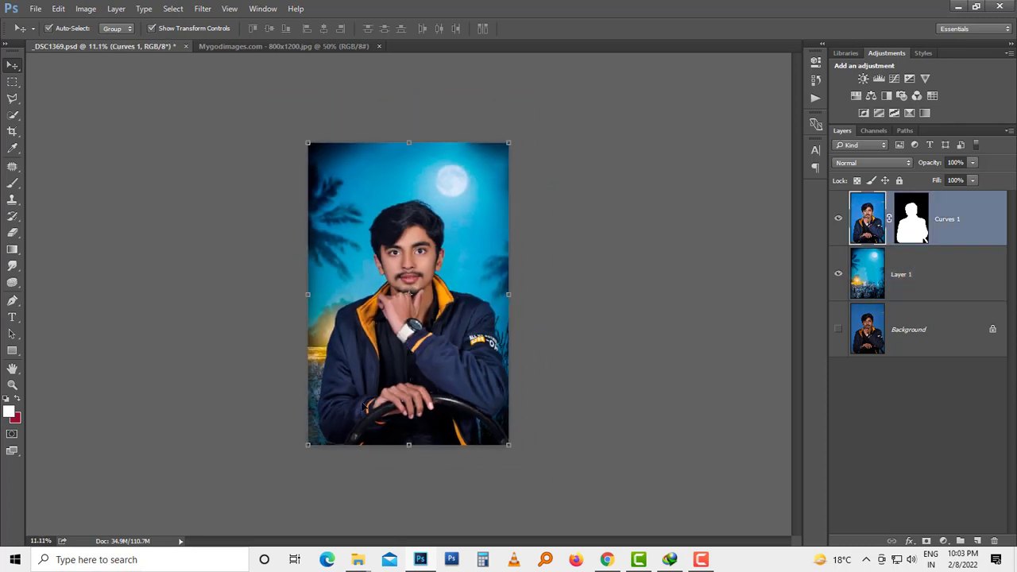
pyautogui.moveTo(307, 448); pyautogui.dragTo(297, 461)
pyautogui.press('Return')
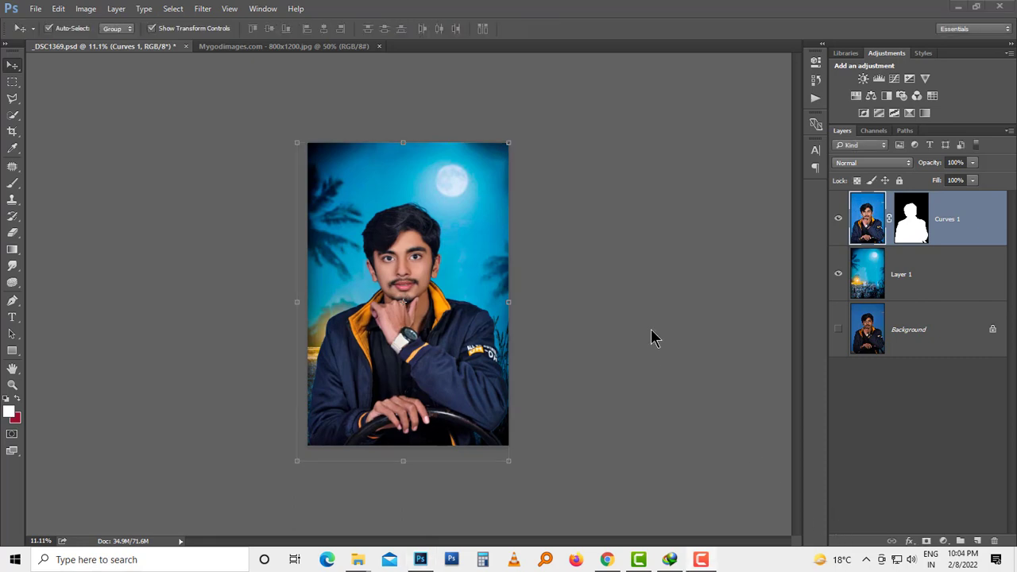
# Step: Apply a Box Blur with a 36-pixel radius to the moonlit backdrop layer
pyautogui.scroll(2, 549, 238)
pyautogui.click(451, 149)
pyautogui.click(204, 9)
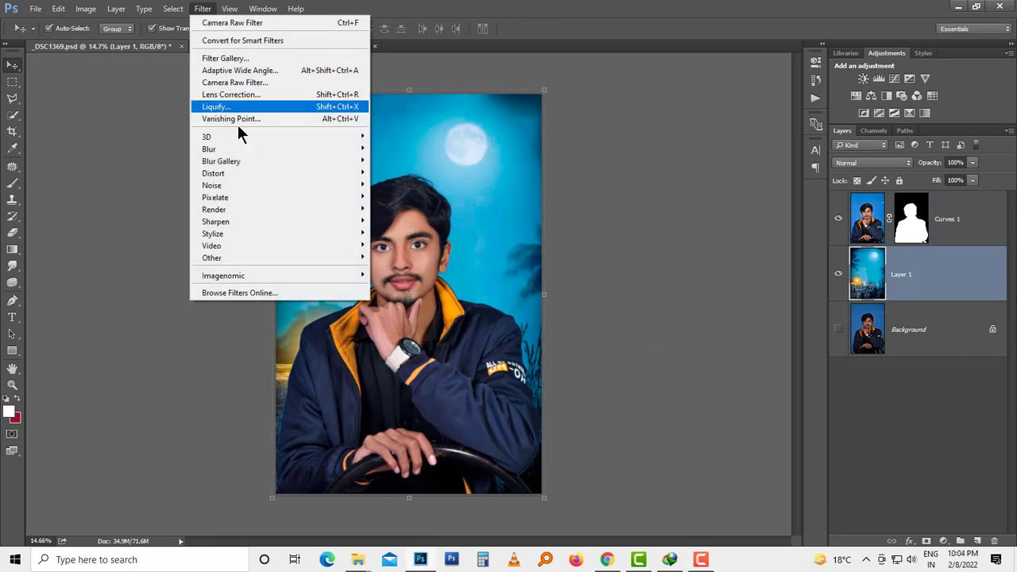
pyautogui.moveTo(329, 153)
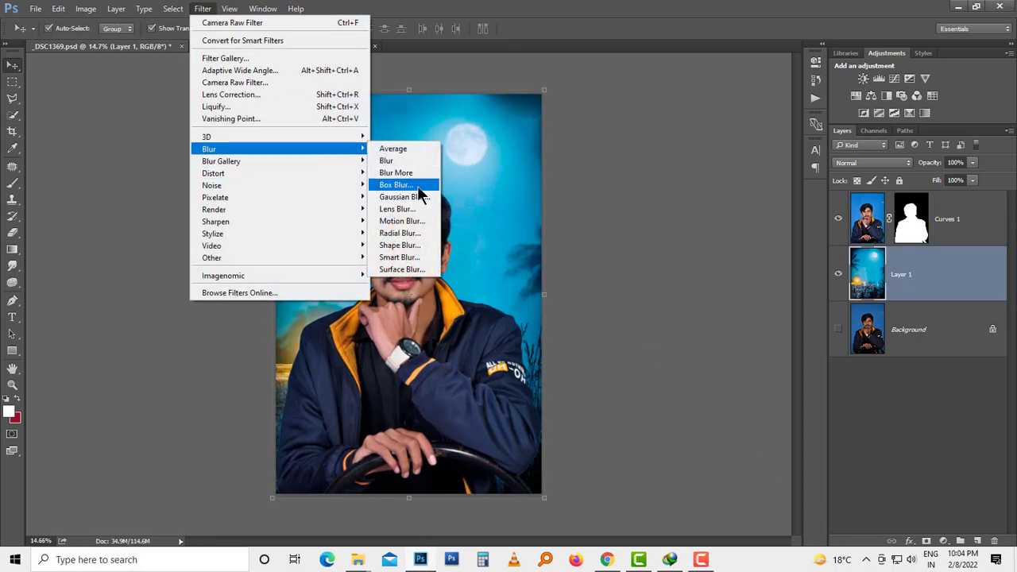
pyautogui.click(418, 186)
pyautogui.moveTo(487, 113); pyautogui.dragTo(684, 106)
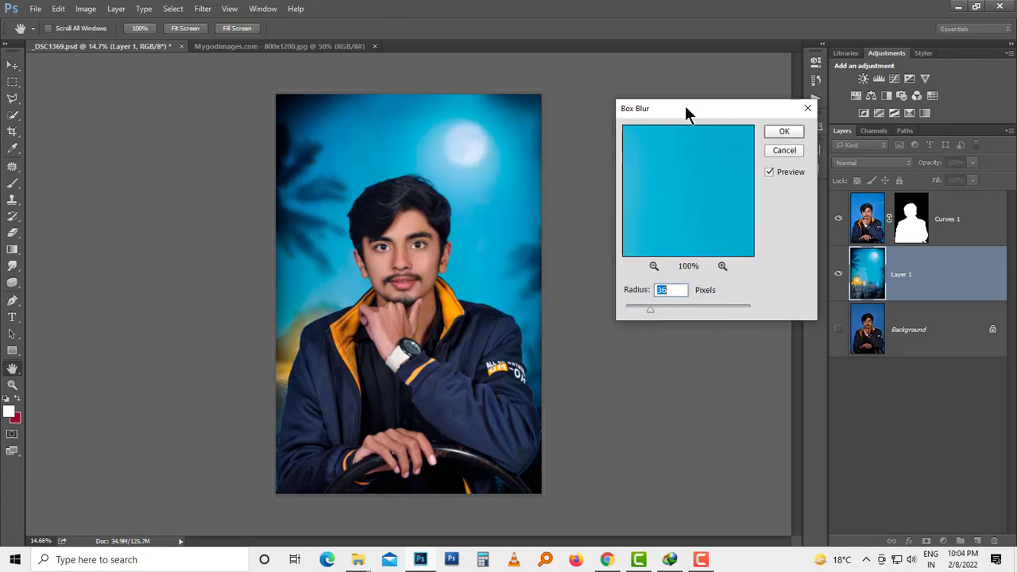
pyautogui.press('Return')
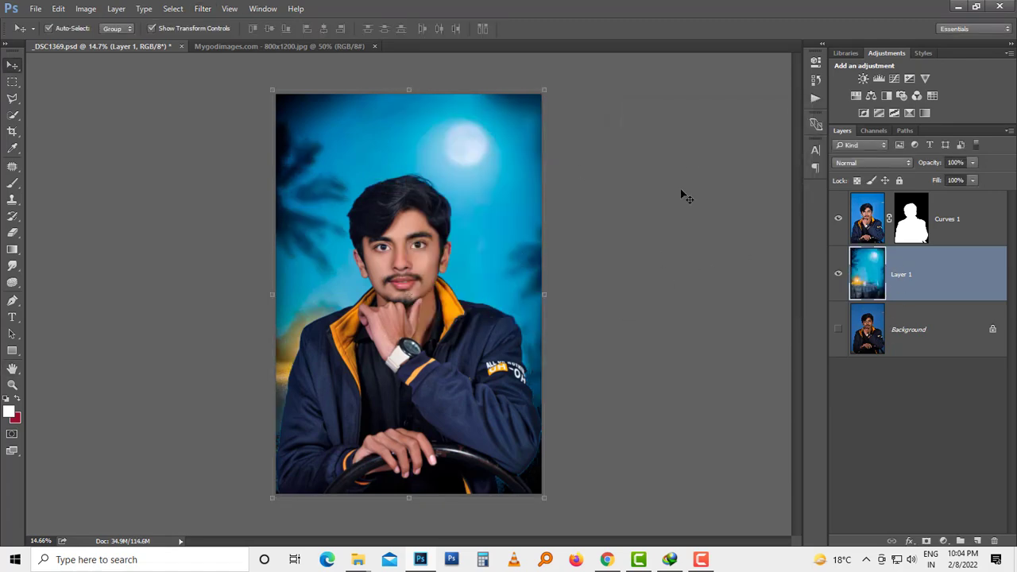
# Step: Merge all visible layers into a new top layer and duplicate that layer
pyautogui.click(680, 189)
pyautogui.scroll(6, 401, 184)
pyautogui.moveTo(369, 261); pyautogui.dragTo(390, 159)
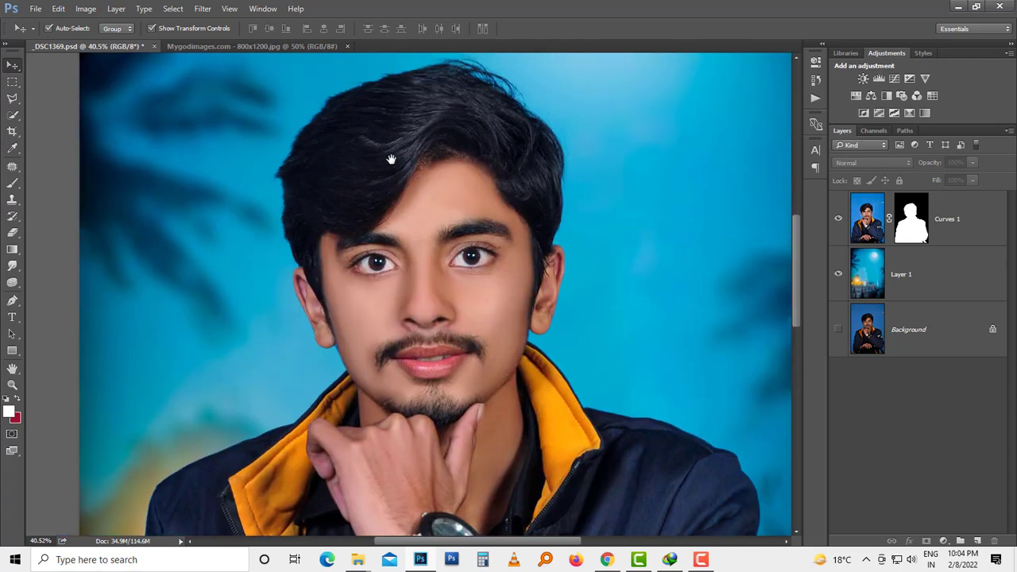
pyautogui.scroll(-5, 397, 287)
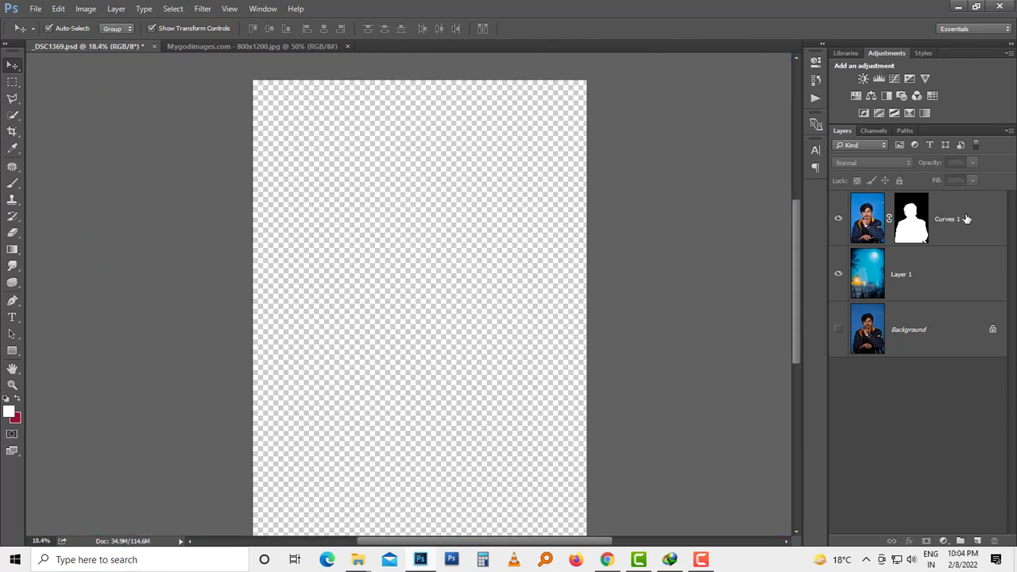
pyautogui.click(966, 218)
pyautogui.click(648, 268)
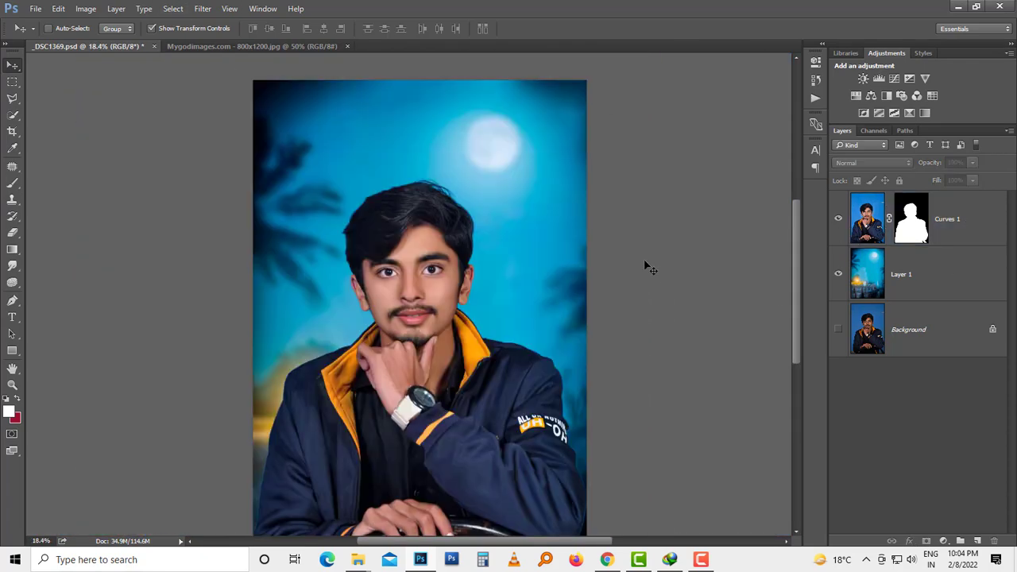
pyautogui.hotkey('ctrl', 'shift', 'alt', 'e')
pyautogui.hotkey('ctrl', 'j')
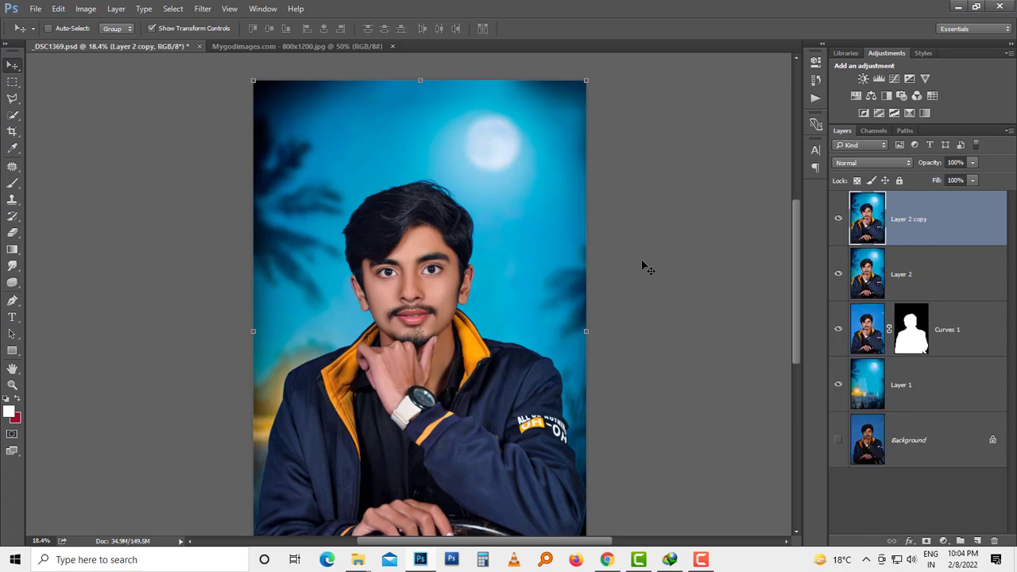
# Step: Open the duplicated merged layer in the Camera Raw Filter
pyautogui.click(203, 8)
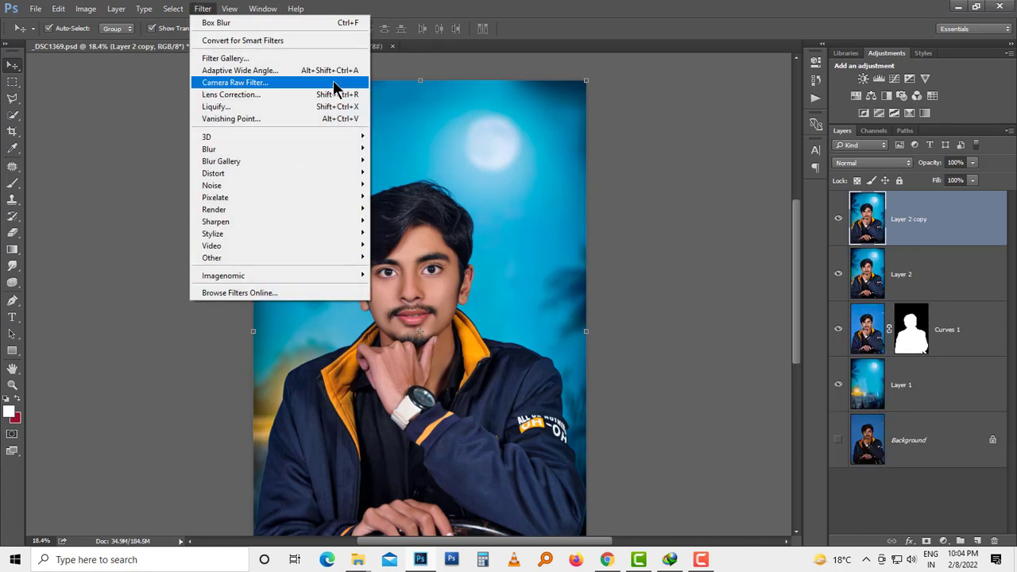
pyautogui.click(335, 84)
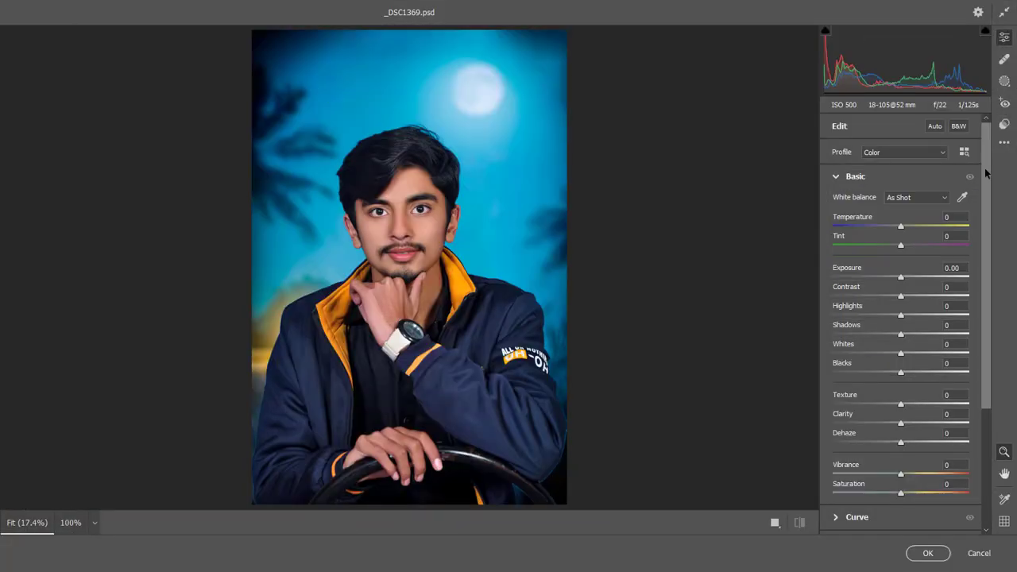
pyautogui.click(1003, 125)
pyautogui.moveTo(984, 217); pyautogui.dragTo(985, 198)
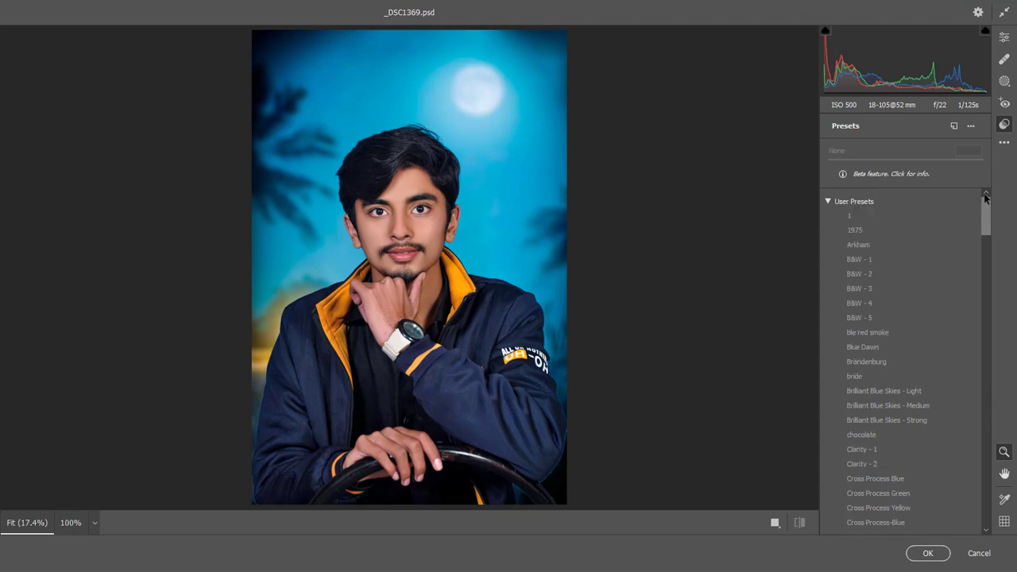
pyautogui.click(827, 202)
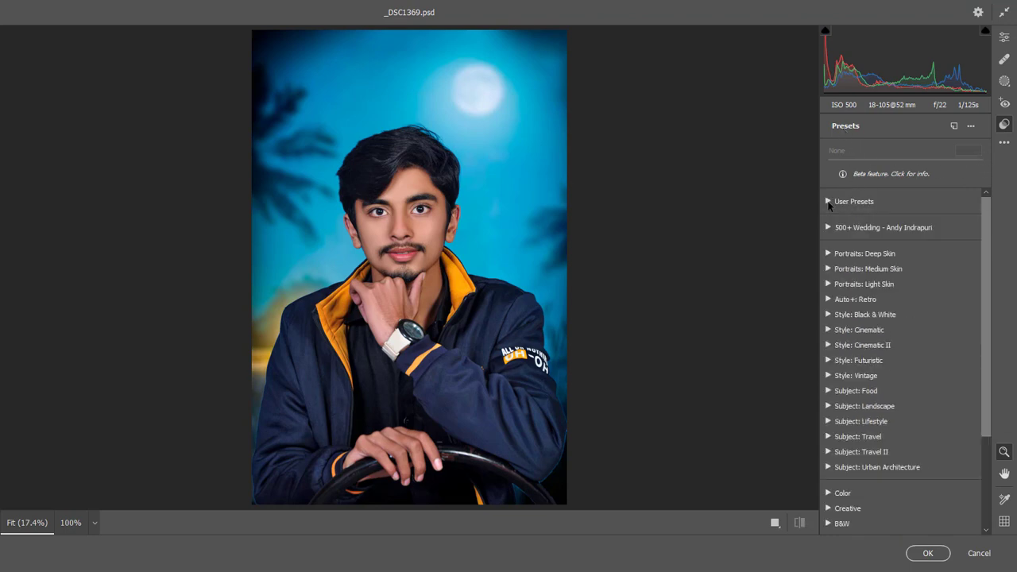
pyautogui.click(1004, 38)
# Step: Set Temperature to -7, Tint to +15, Exposure to +0.10, Contrast to +2 and Shadows to +26
pyautogui.moveTo(989, 152); pyautogui.dragTo(989, 177)
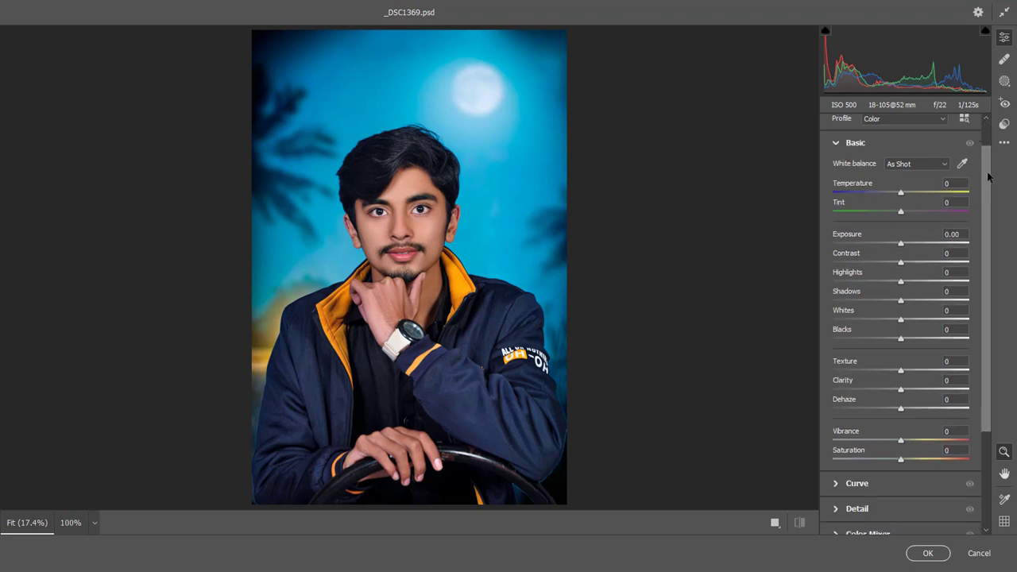
pyautogui.moveTo(910, 195)
pyautogui.mouseDown()
pyautogui.moveTo(879, 193)
pyautogui.moveTo(912, 213)
pyautogui.mouseUp()
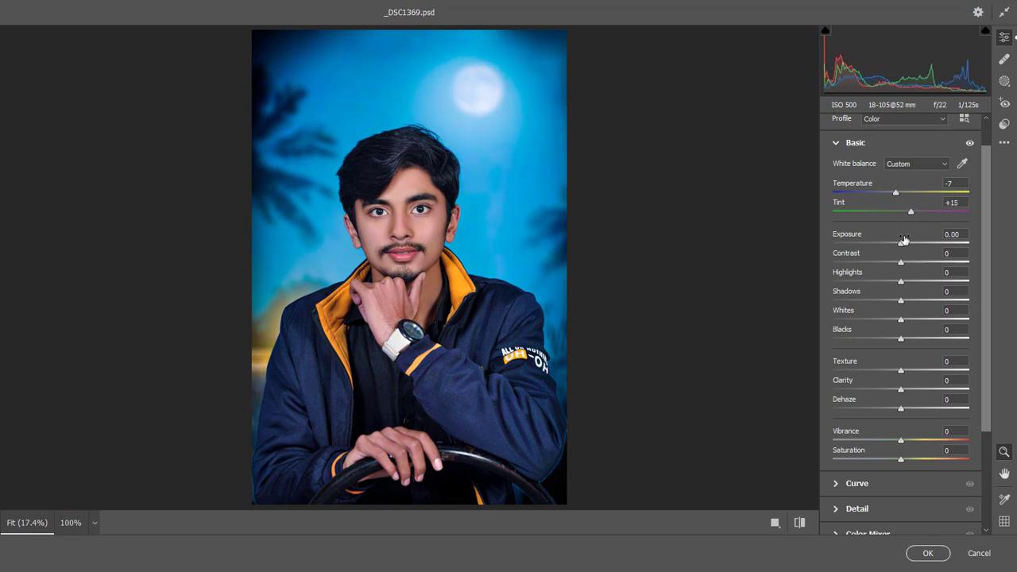
pyautogui.click(905, 244)
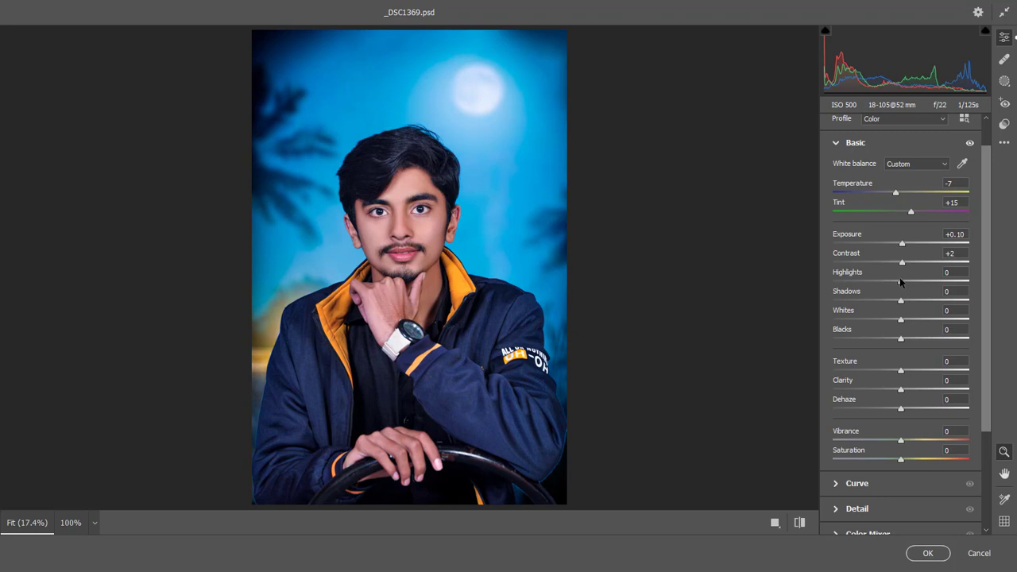
pyautogui.moveTo(906, 301); pyautogui.dragTo(918, 301)
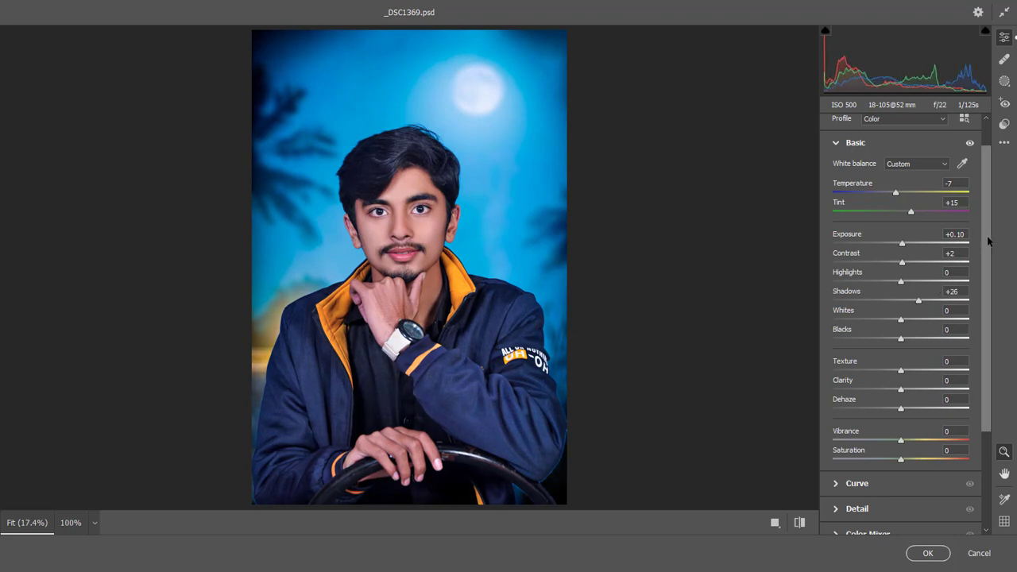
# Step: Set Blacks to -14, Texture to +17, Clarity to +44, Dehaze to +7 and Vibrance to +42
pyautogui.scroll(-4, 987, 240)
pyautogui.moveTo(899, 211); pyautogui.dragTo(890, 211)
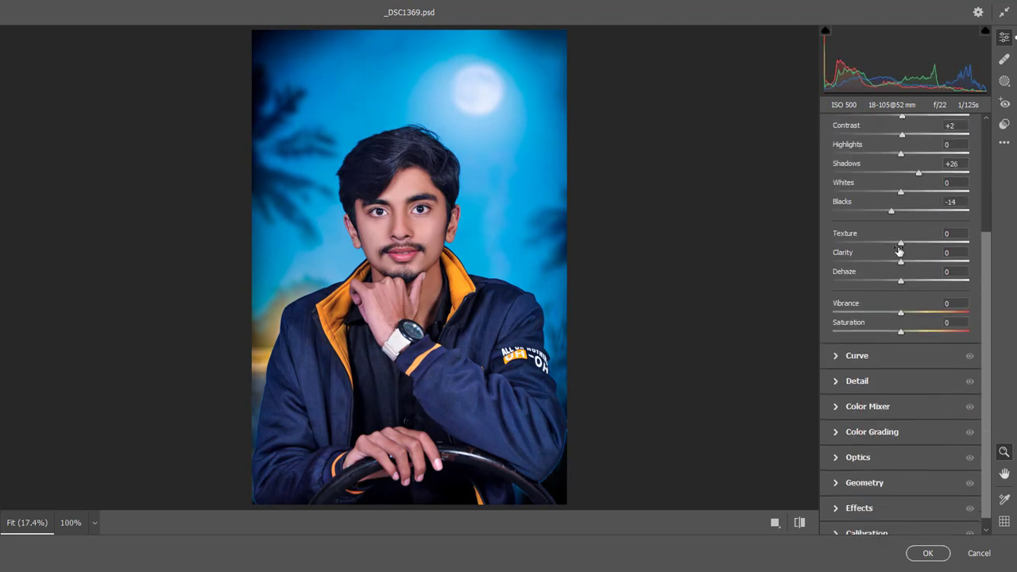
pyautogui.moveTo(903, 284); pyautogui.dragTo(931, 265)
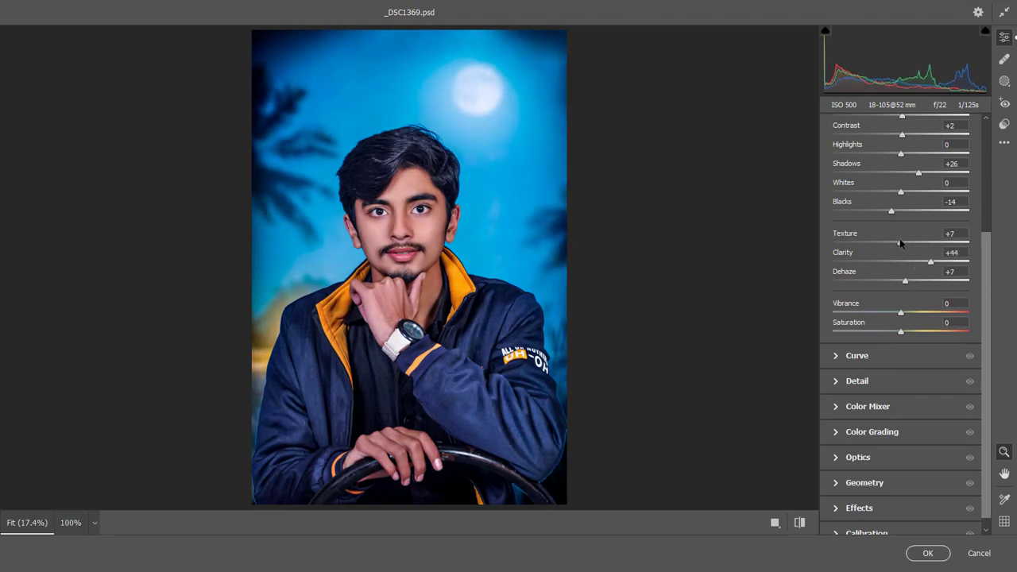
pyautogui.moveTo(899, 242); pyautogui.dragTo(924, 242)
pyautogui.moveTo(924, 315); pyautogui.dragTo(930, 315)
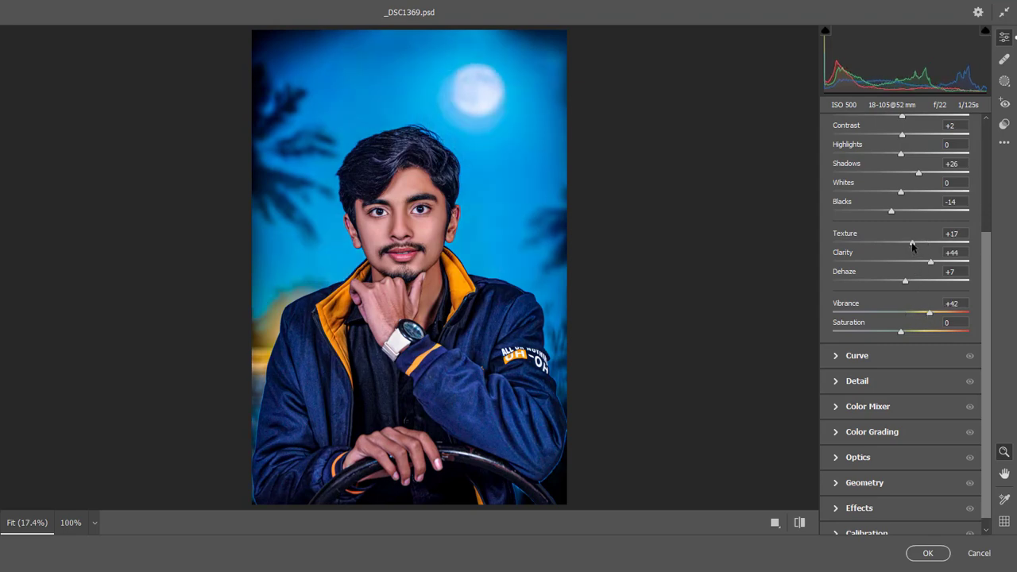
# Step: Set Exposure to +0.55 and adjust the blues in the Color Mixer to Hue -21, Saturation +31 and Luminance -28
pyautogui.scroll(3, 982, 306)
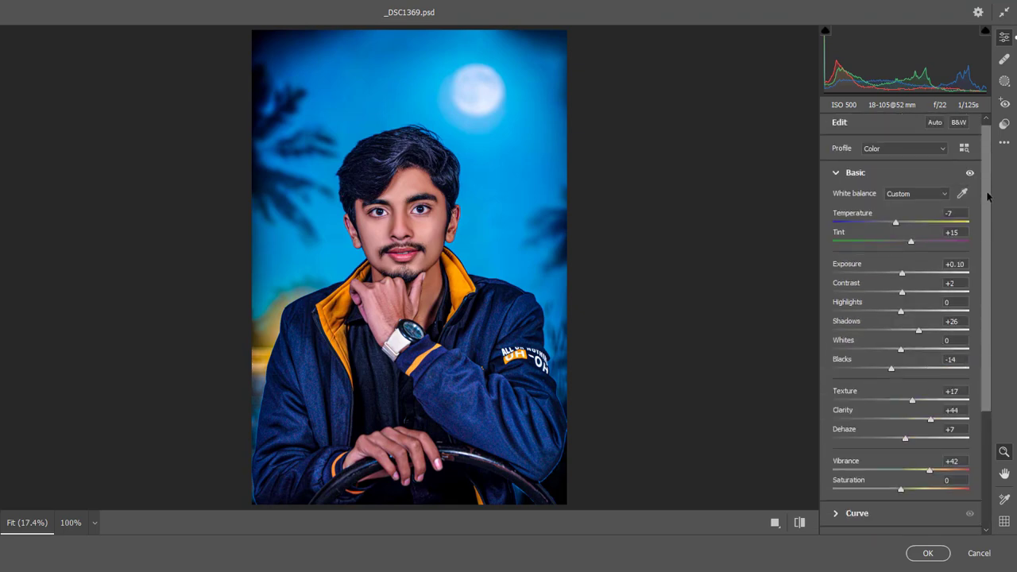
pyautogui.moveTo(909, 278); pyautogui.dragTo(909, 276)
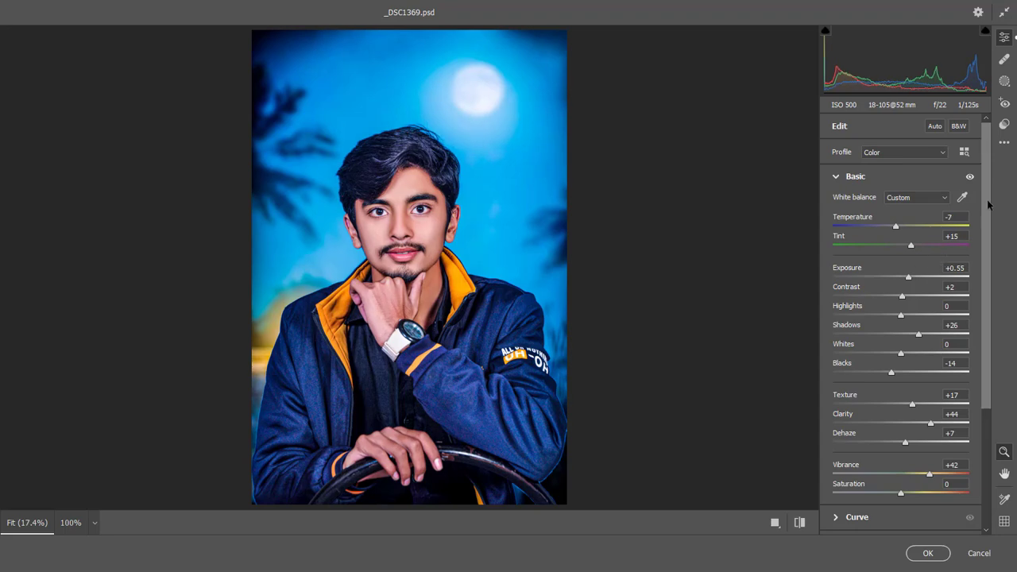
pyautogui.scroll(-5, 942, 402)
pyautogui.click(888, 402)
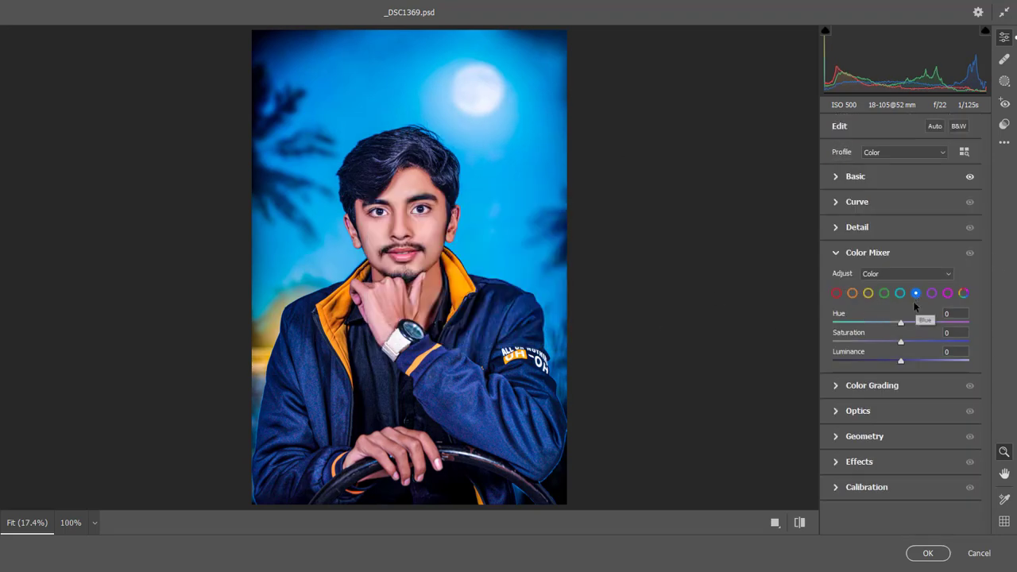
pyautogui.moveTo(883, 322); pyautogui.dragTo(887, 322)
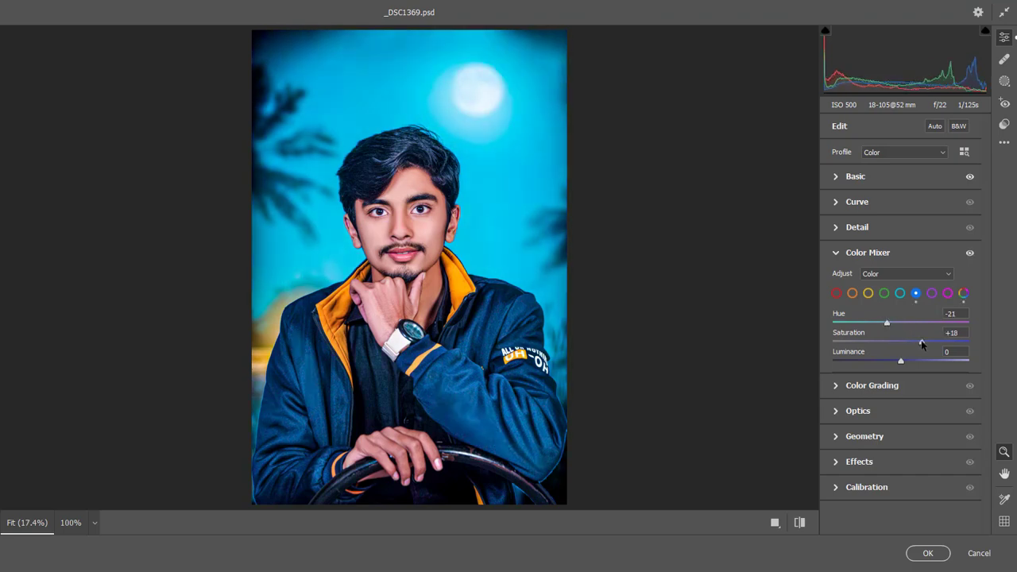
pyautogui.moveTo(900, 362); pyautogui.dragTo(881, 361)
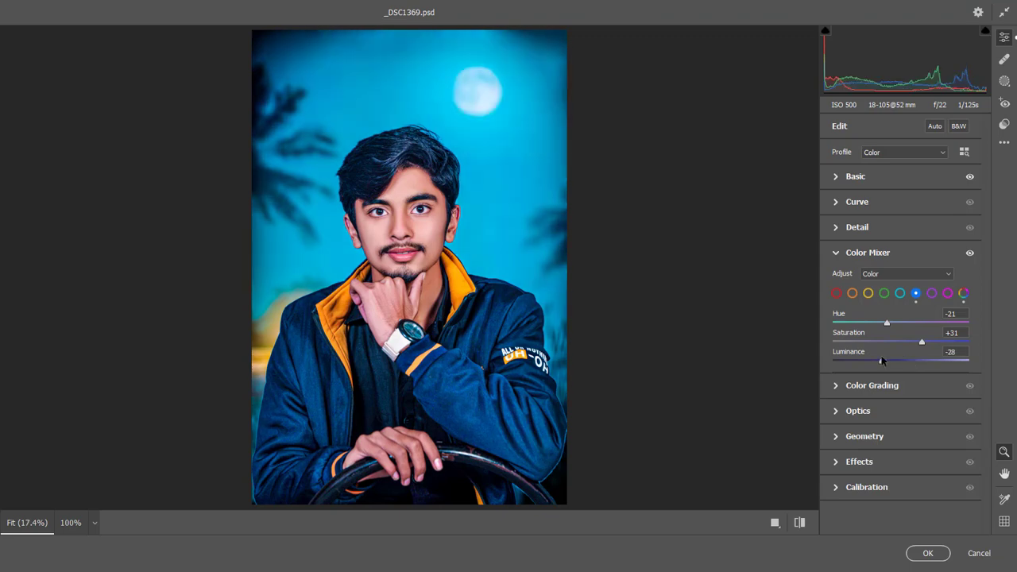
# Step: Set the Optics Vignette to -53 and the Effects Vignetting to -10, and apply the Camera Raw Filter
pyautogui.click(898, 411)
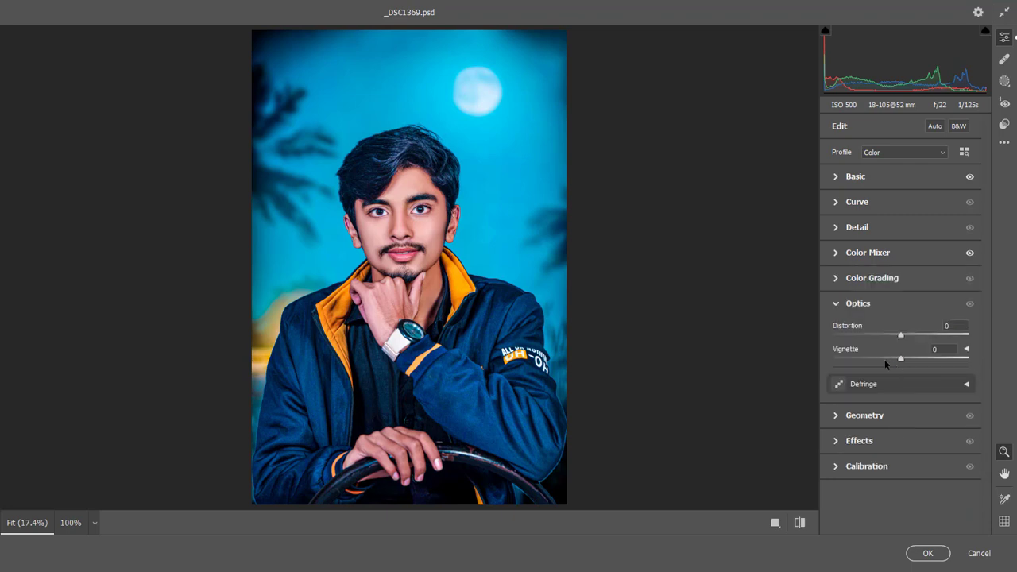
pyautogui.moveTo(884, 359); pyautogui.dragTo(867, 359)
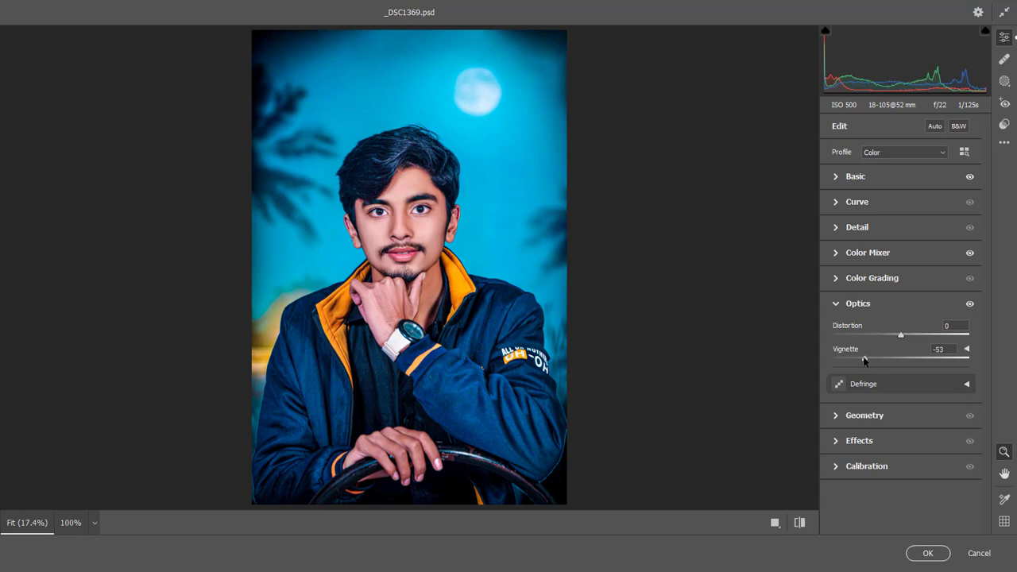
pyautogui.click(876, 441)
pyautogui.moveTo(899, 413)
pyautogui.mouseDown()
pyautogui.moveTo(885, 413)
pyautogui.moveTo(894, 411)
pyautogui.mouseUp()
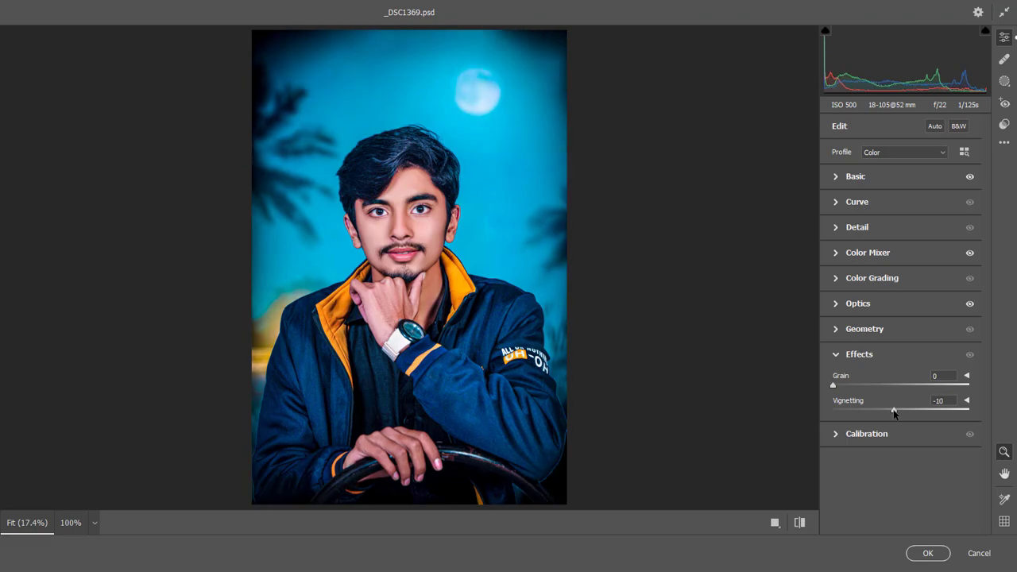
pyautogui.click(927, 552)
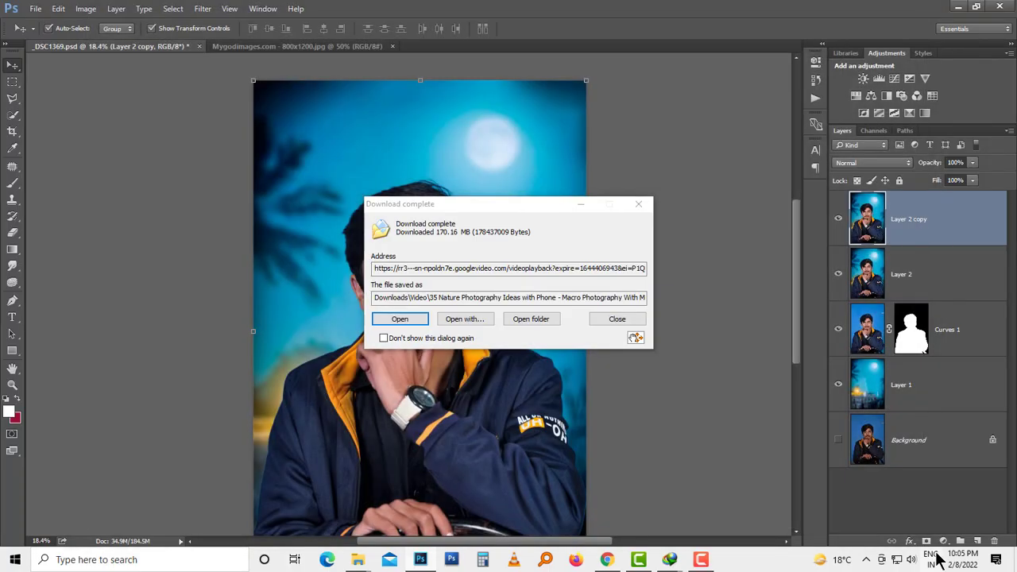
# Step: Dismiss the download notice and merge all layers above Background, from Layer 1 to Layer 2 copy, into a single layer
pyautogui.click(636, 322)
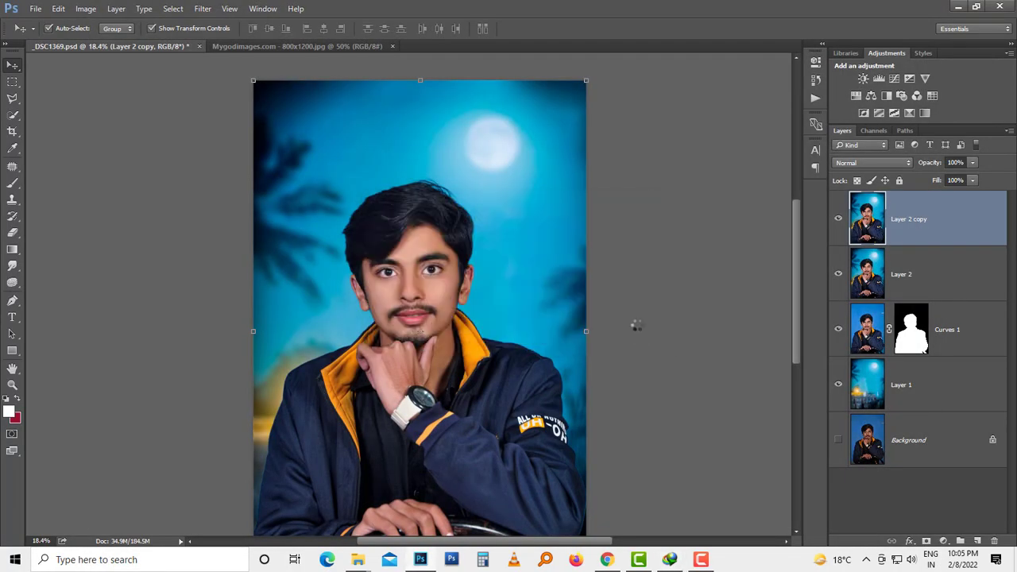
pyautogui.scroll(-4, 567, 303)
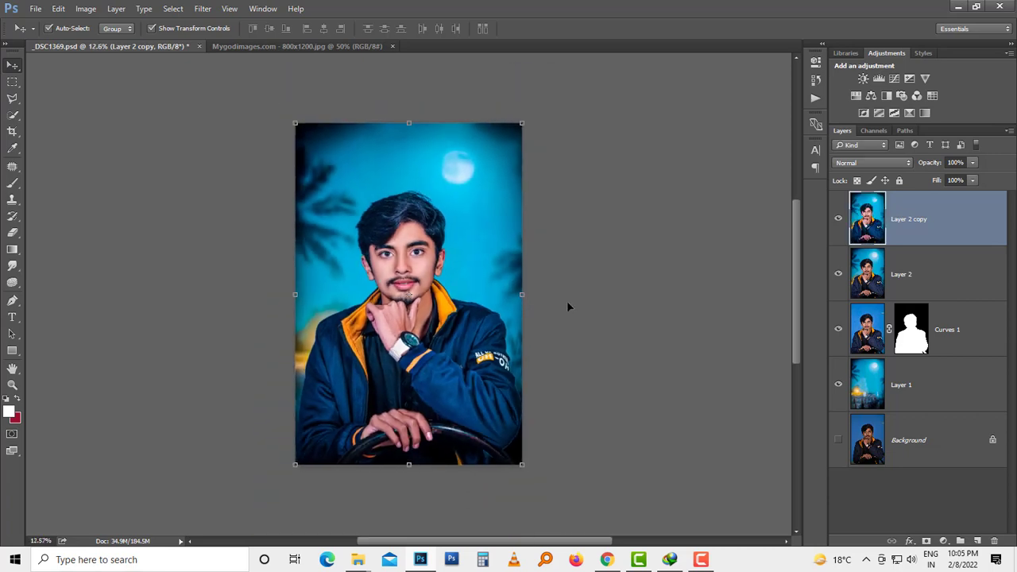
pyautogui.scroll(3, 567, 303)
pyautogui.scroll(1, 569, 307)
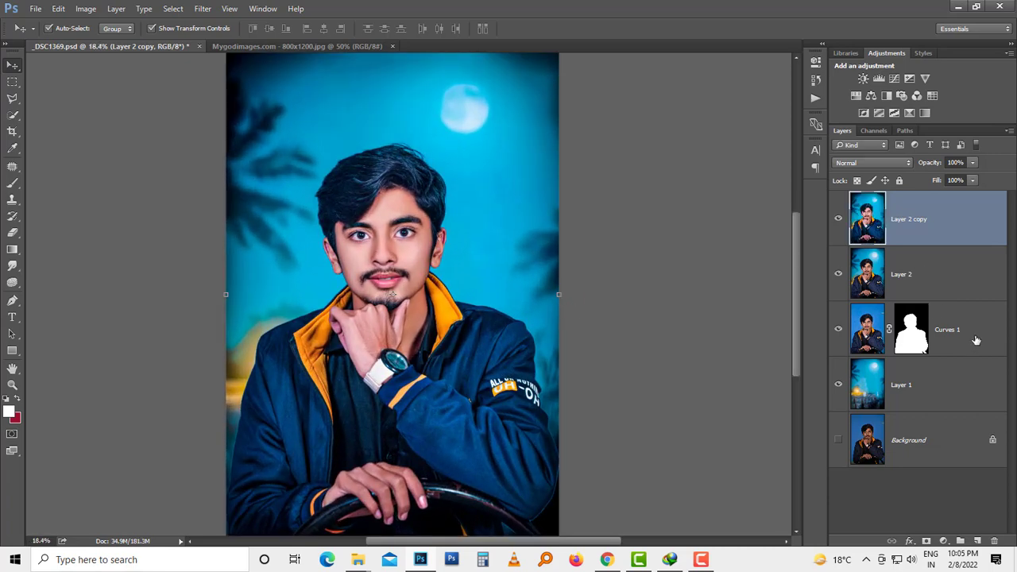
pyautogui.keyDown('shift'); pyautogui.click(973, 375); pyautogui.keyUp('shift')
pyautogui.hotkey('ctrl', 'e')
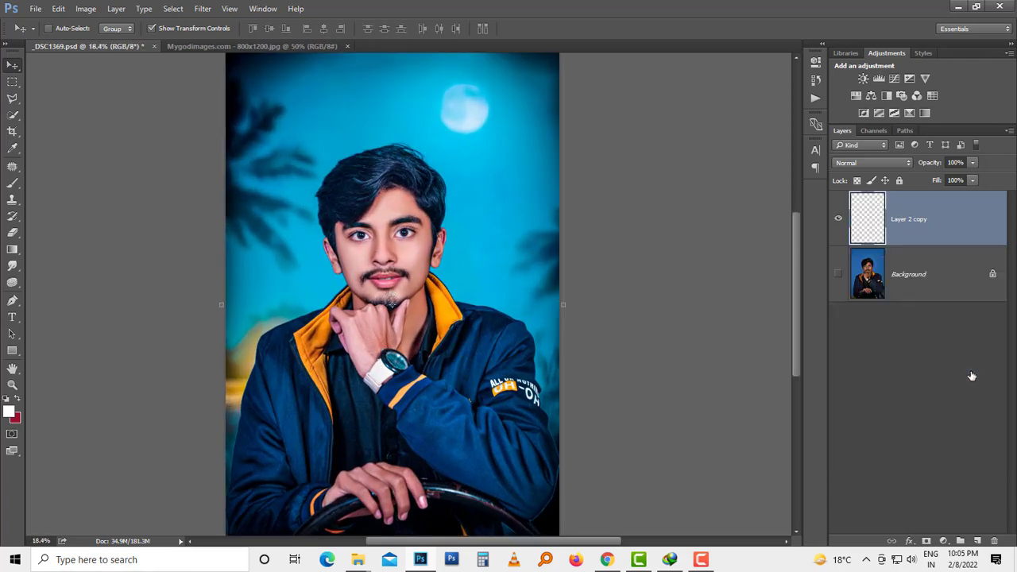
# Step: Darken the man's hair on the merged layer using the Burn tool with a 260 px brush, Midtones range and 50% exposure
pyautogui.scroll(3, 478, 237)
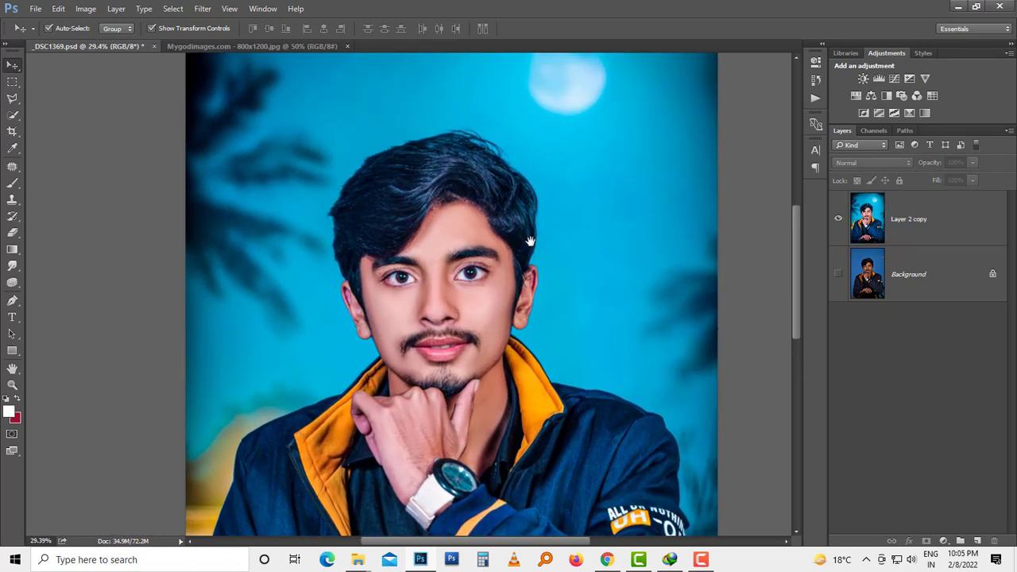
pyautogui.click(530, 240)
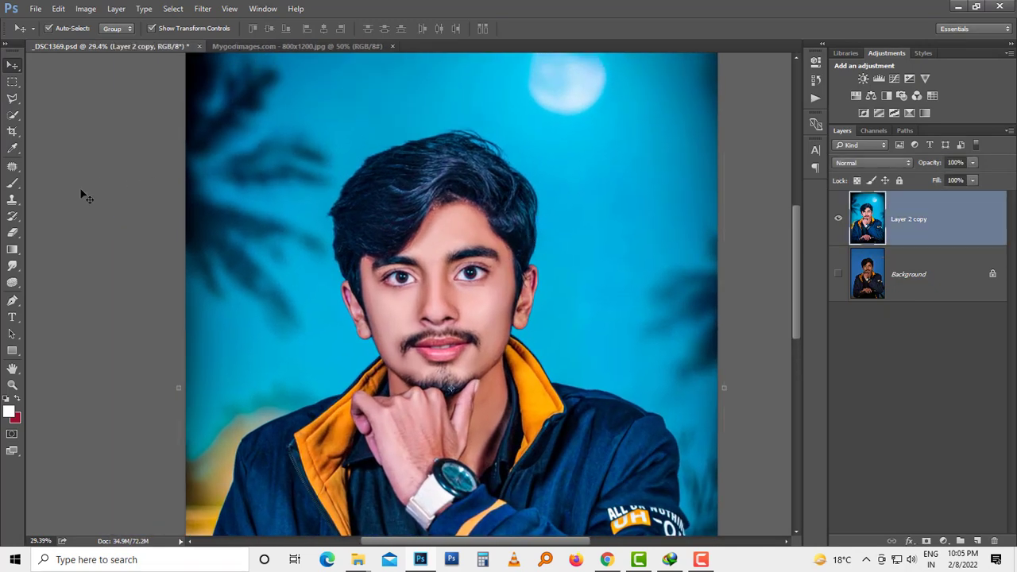
pyautogui.click(12, 282)
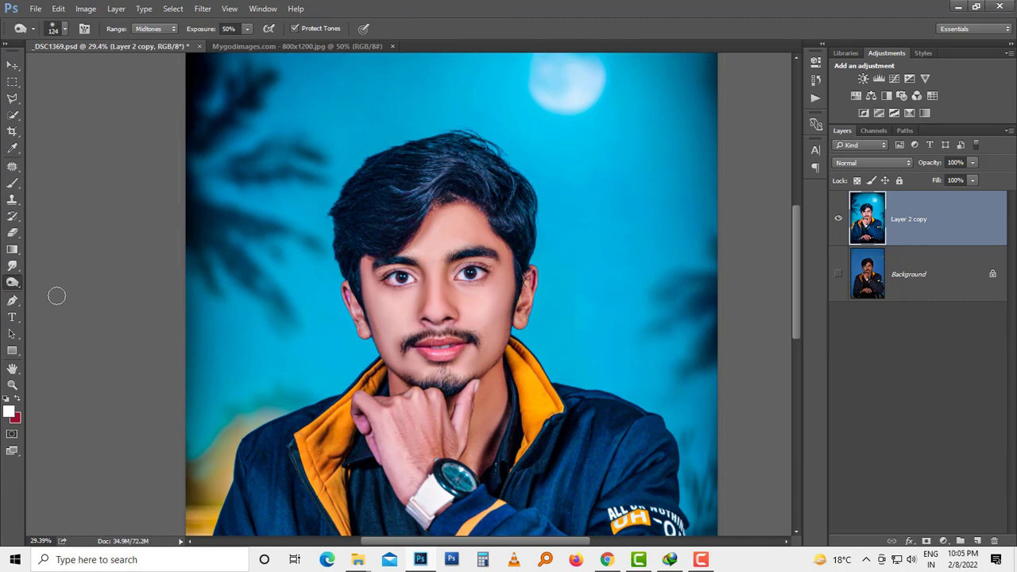
pyautogui.keyDown('alt'); pyautogui.rightClick(517, 193); pyautogui.keyUp('alt')
pyautogui.moveTo(516, 186); pyautogui.dragTo(518, 188)
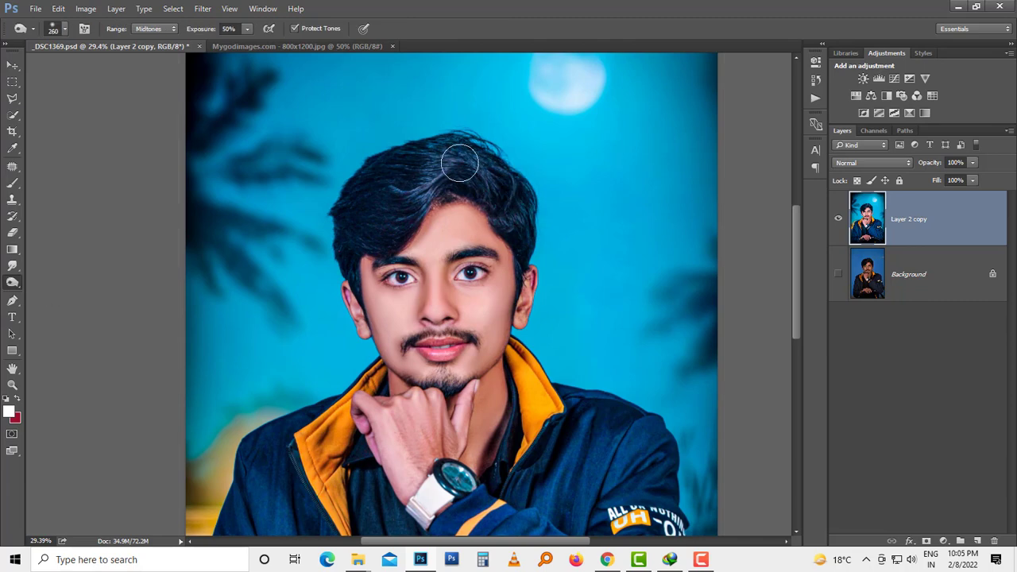
pyautogui.moveTo(457, 155)
pyautogui.mouseDown()
pyautogui.moveTo(406, 211)
pyautogui.moveTo(355, 237)
pyautogui.moveTo(440, 168)
pyautogui.moveTo(525, 205)
pyautogui.moveTo(381, 206)
pyautogui.moveTo(360, 235)
pyautogui.mouseUp()
pyautogui.press('v')
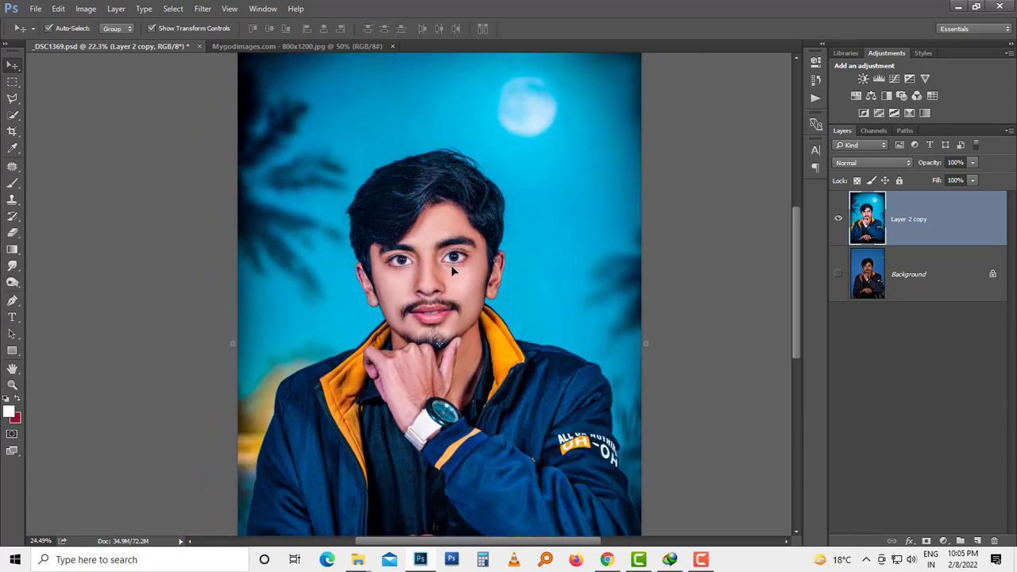
# Step: Show the Background layer and compare the original photo with the edit by switching Layer 2 copy's visibility off and on
pyautogui.click(838, 274)
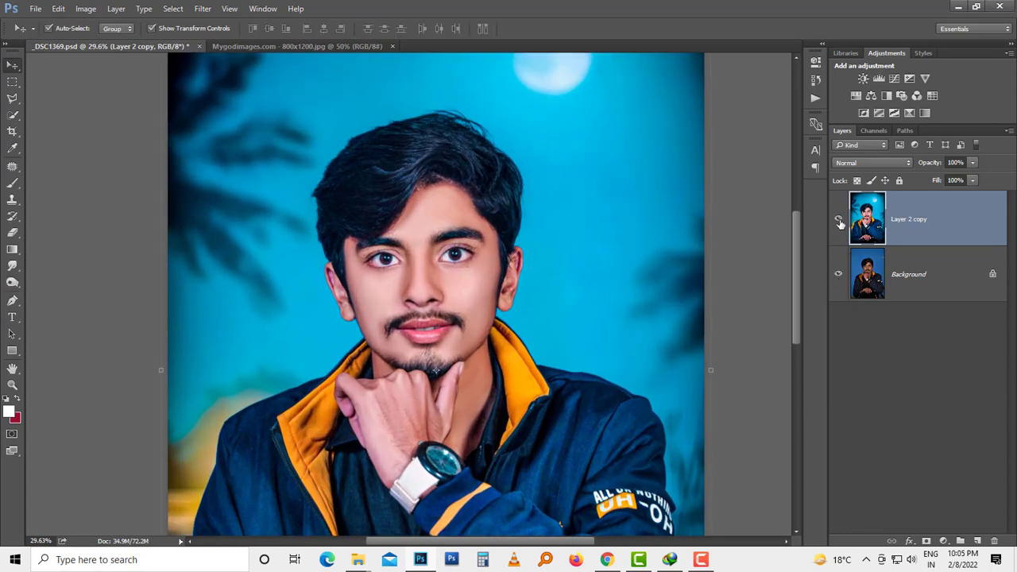
pyautogui.scroll(-1, 635, 251)
pyautogui.click(839, 224)
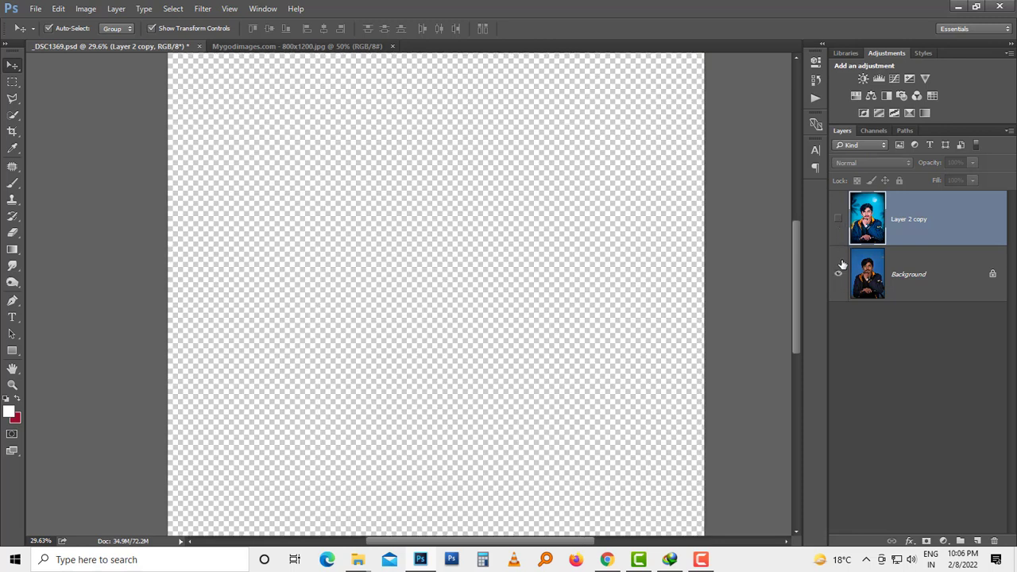
pyautogui.click(627, 234)
pyautogui.scroll(-1, 626, 234)
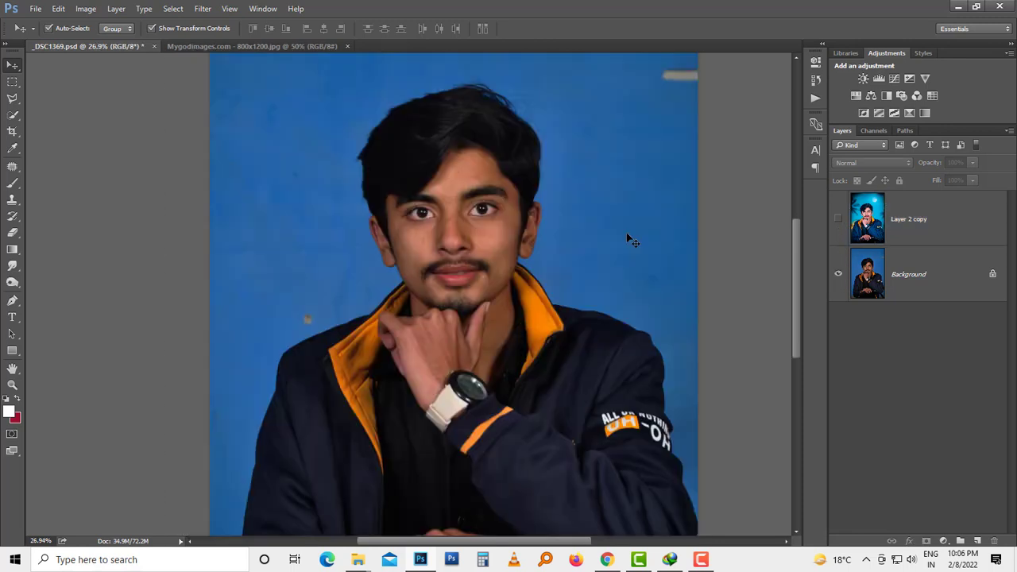
pyautogui.scroll(1, 626, 234)
pyautogui.scroll(1, 547, 236)
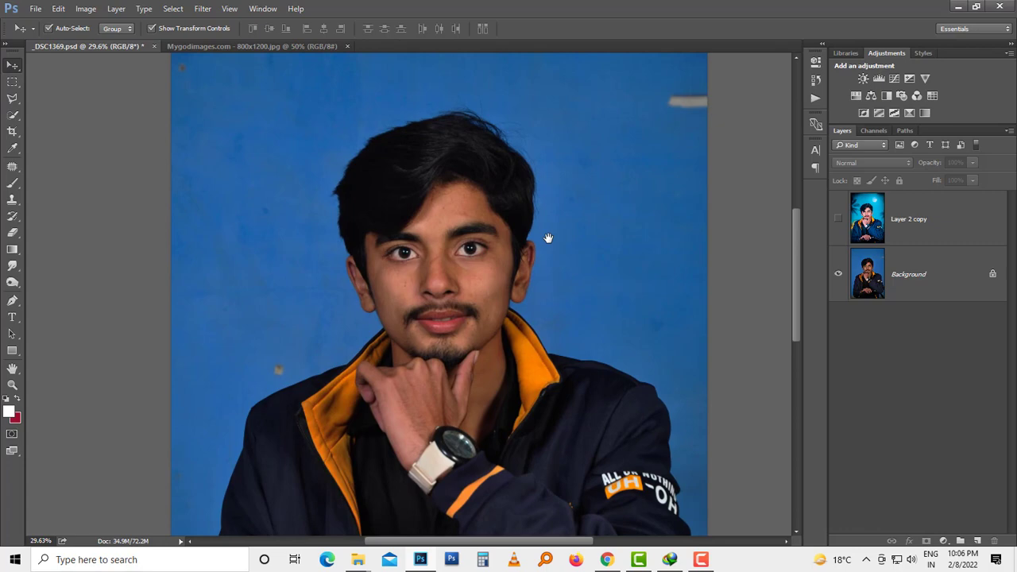
pyautogui.click(838, 219)
pyautogui.click(838, 219)
pyautogui.scroll(-6, 583, 234)
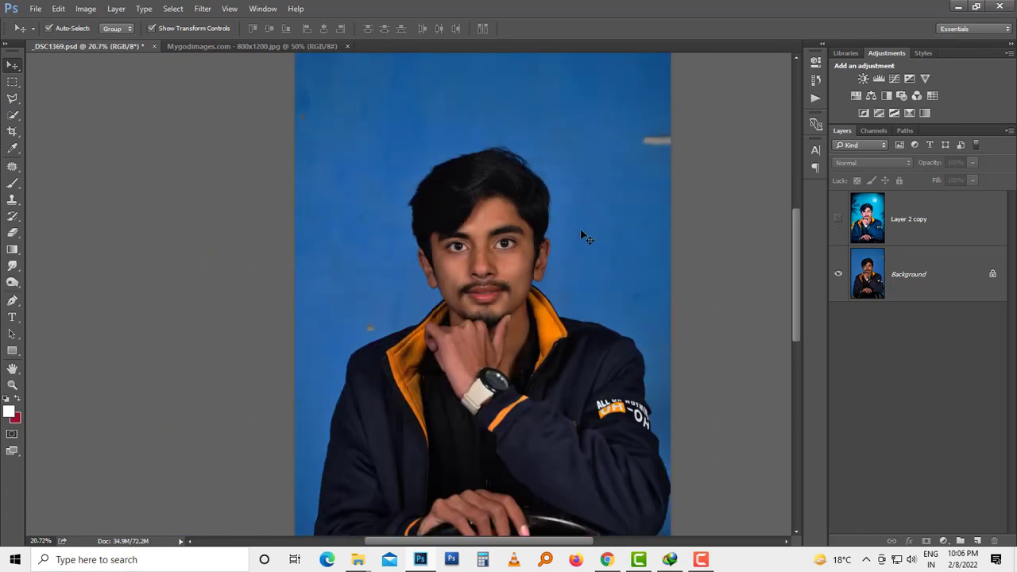
pyautogui.click(838, 219)
pyautogui.click(838, 219)
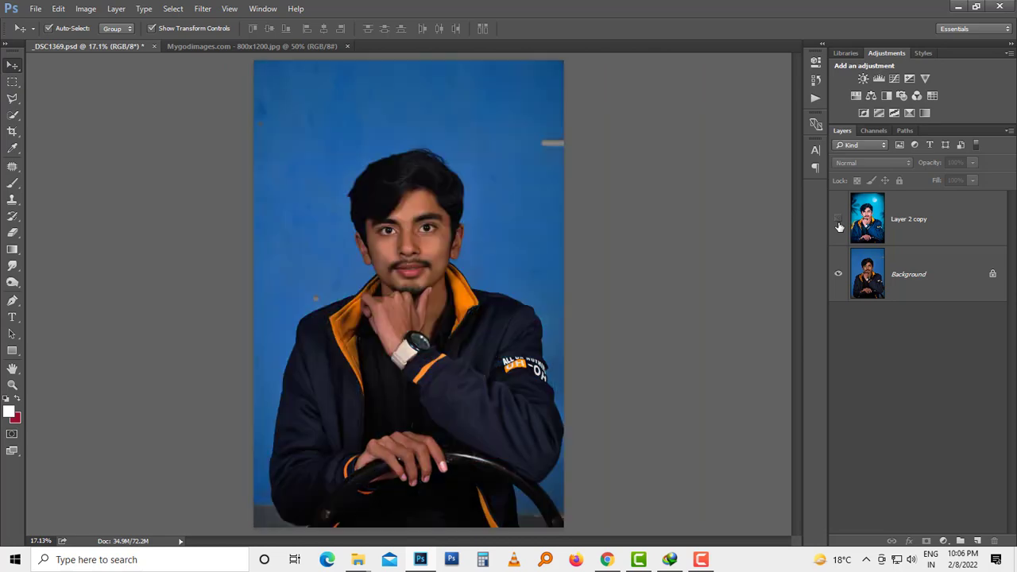
pyautogui.click(838, 224)
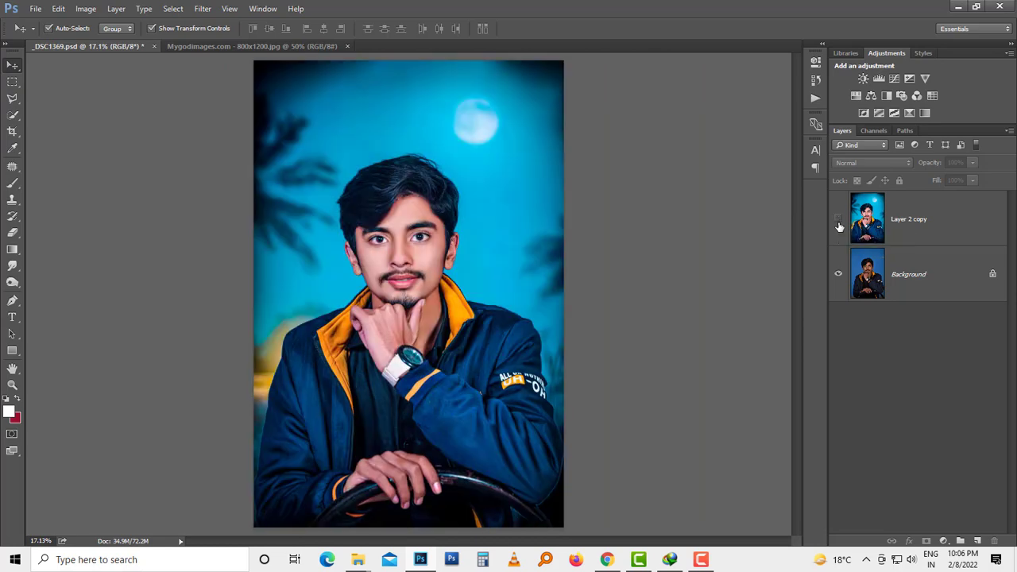
pyautogui.click(838, 224)
pyautogui.click(838, 224)
pyautogui.click(838, 224)
pyautogui.click(838, 224)
# Step: Save the edited portrait document with Layer 2 copy visible
pyautogui.hotkey('ctrl', 's')
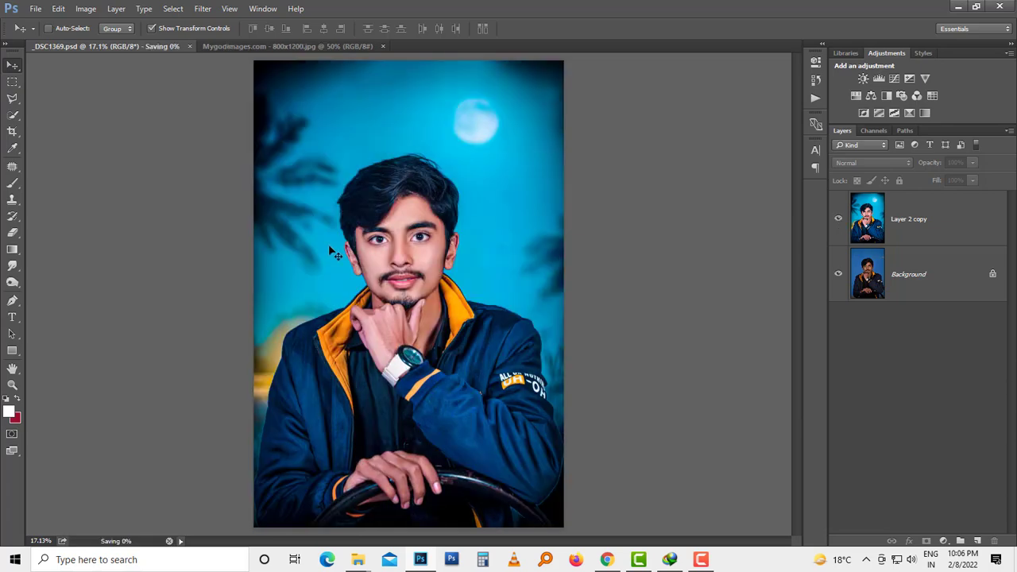